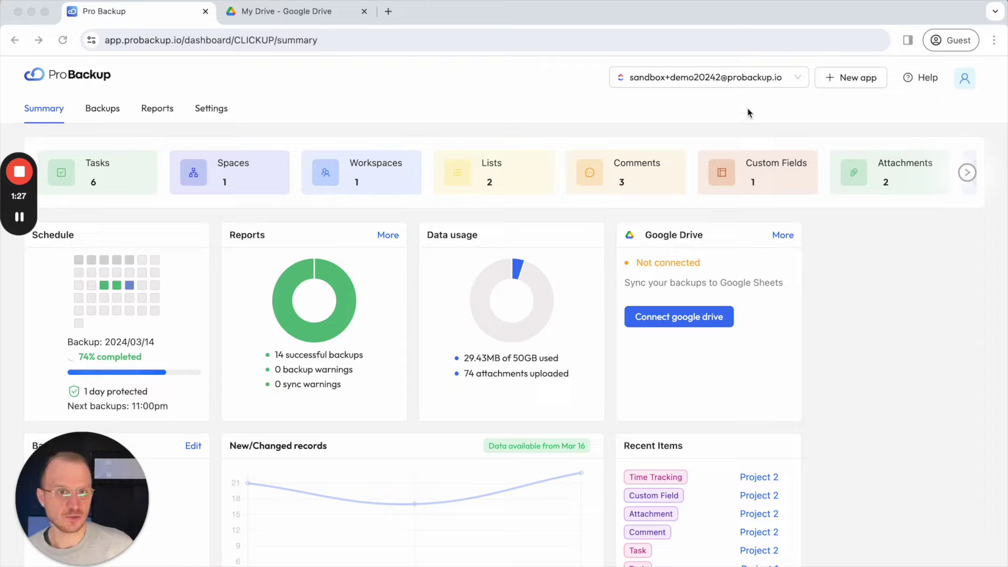
Check the backup account list and keep the ClickUp backup selected
{"action": "left_click", "coordinate": [681, 82]}
{"action": "left_click", "coordinate": [681, 81]}
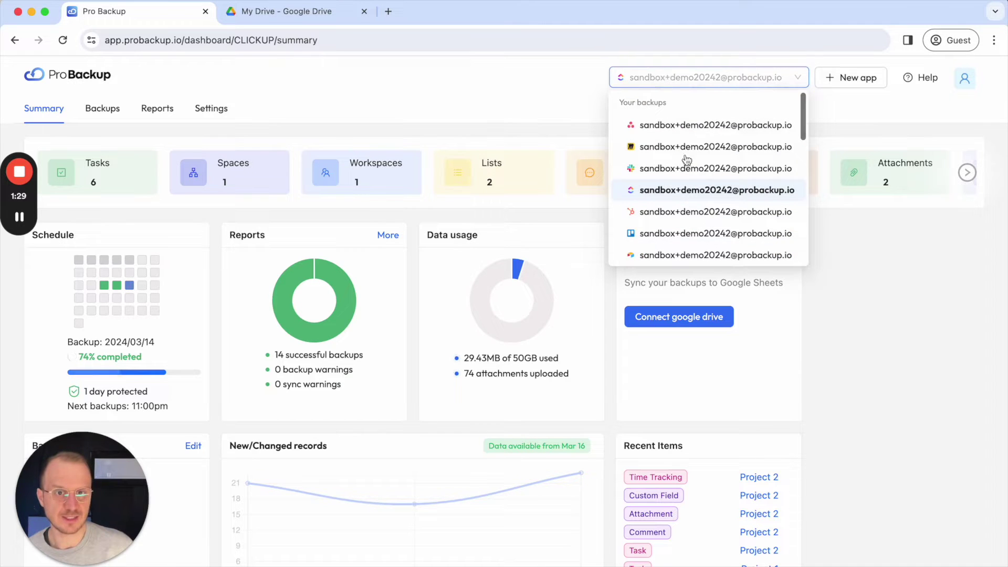
{"action": "left_click", "coordinate": [529, 88]}
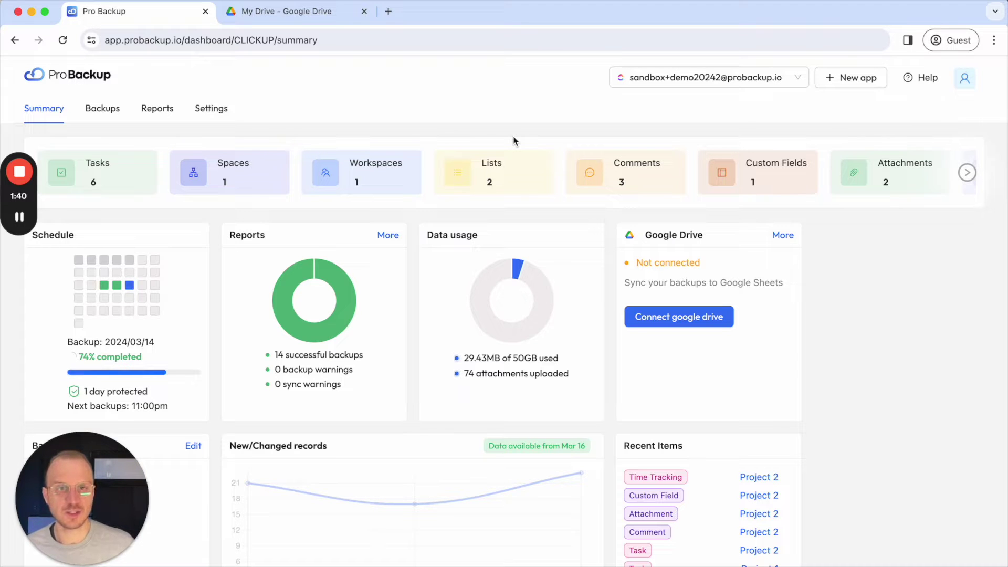
{"action": "left_click", "coordinate": [647, 81]}
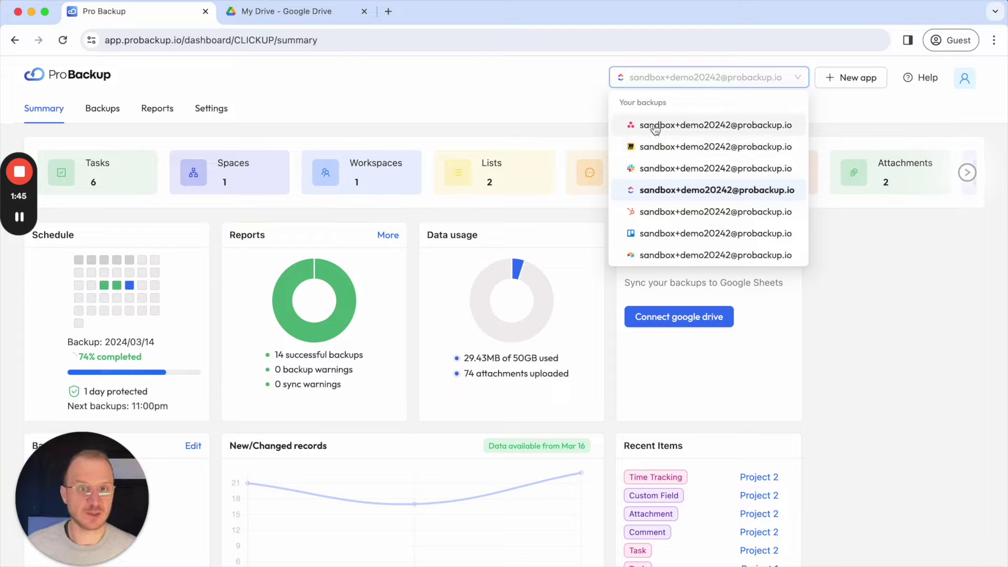
{"action": "left_click", "coordinate": [668, 79]}
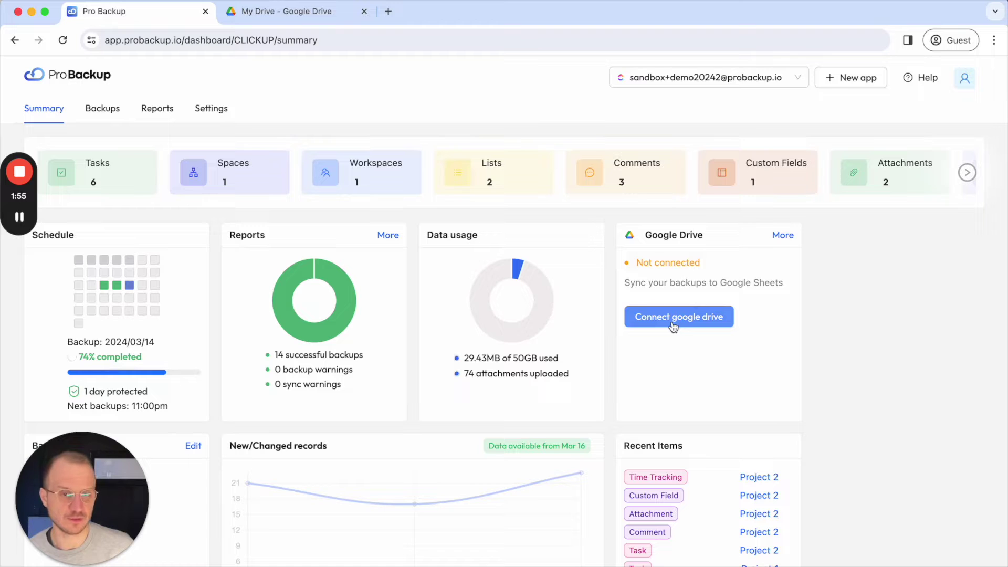
In Settings > Google drive, switch on Sync records to Google Sheets
{"action": "left_click", "coordinate": [202, 112]}
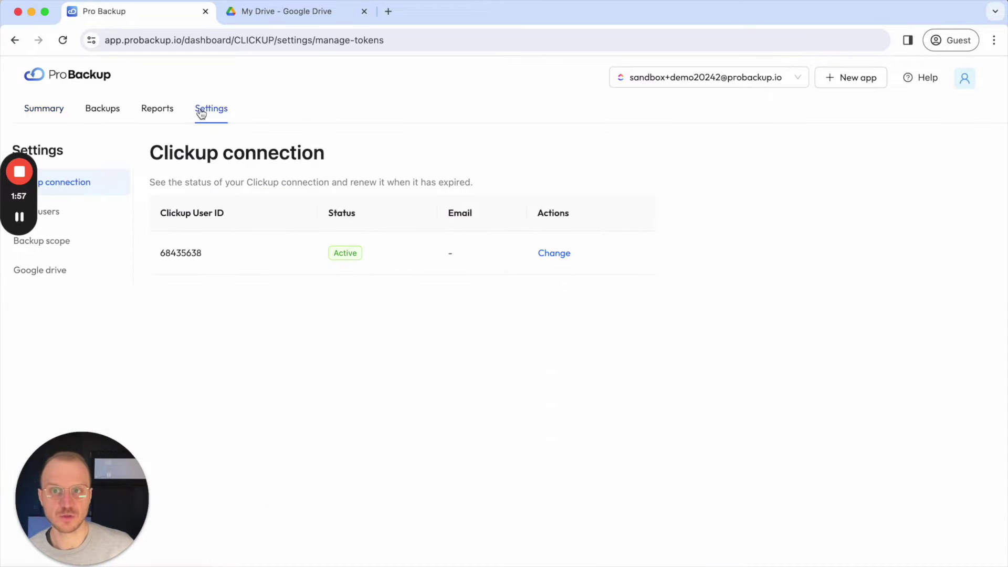
{"action": "left_click", "coordinate": [52, 276]}
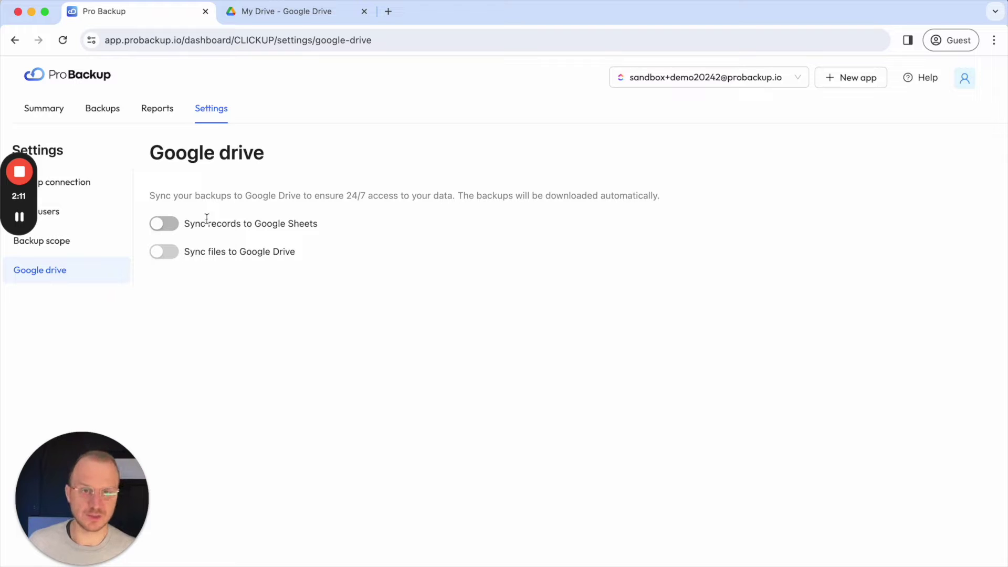
{"action": "left_click", "coordinate": [163, 226]}
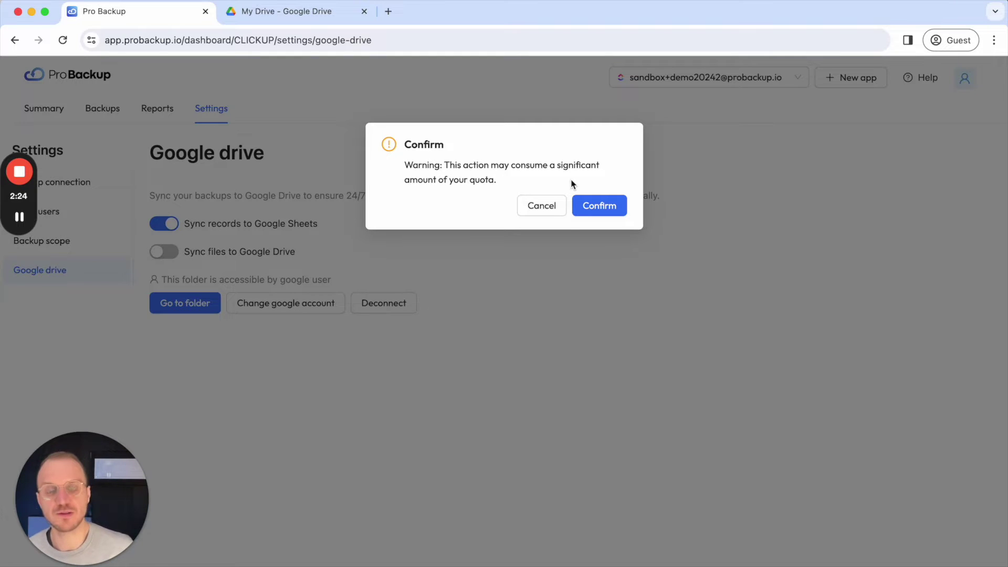
Confirm the quota warning and choose the Google account to sign in with
{"action": "left_click", "coordinate": [604, 208]}
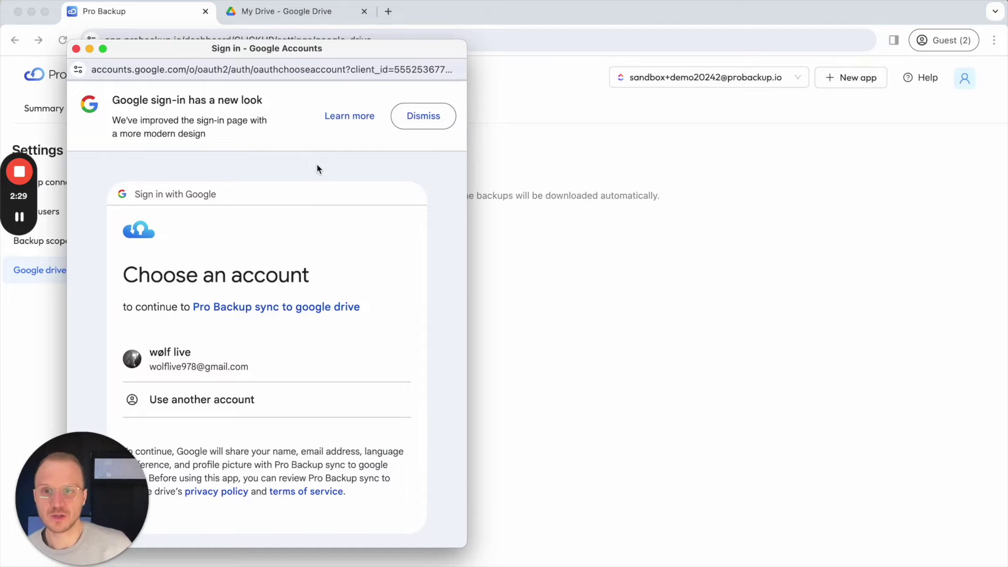
{"action": "scroll", "coordinate": [305, 207], "scroll_direction": "down", "scroll_amount": 2}
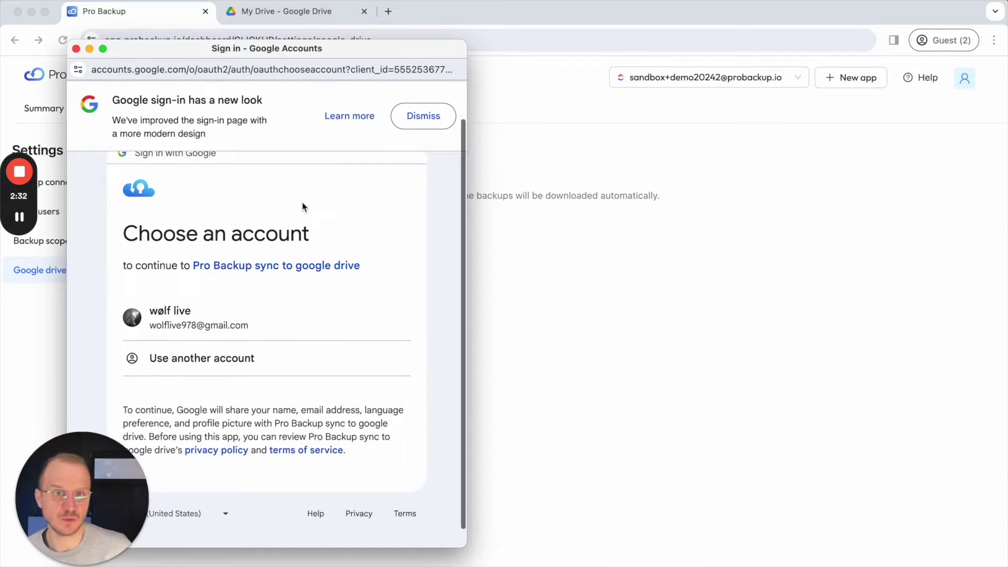
{"action": "scroll", "coordinate": [303, 207], "scroll_direction": "down", "scroll_amount": 1}
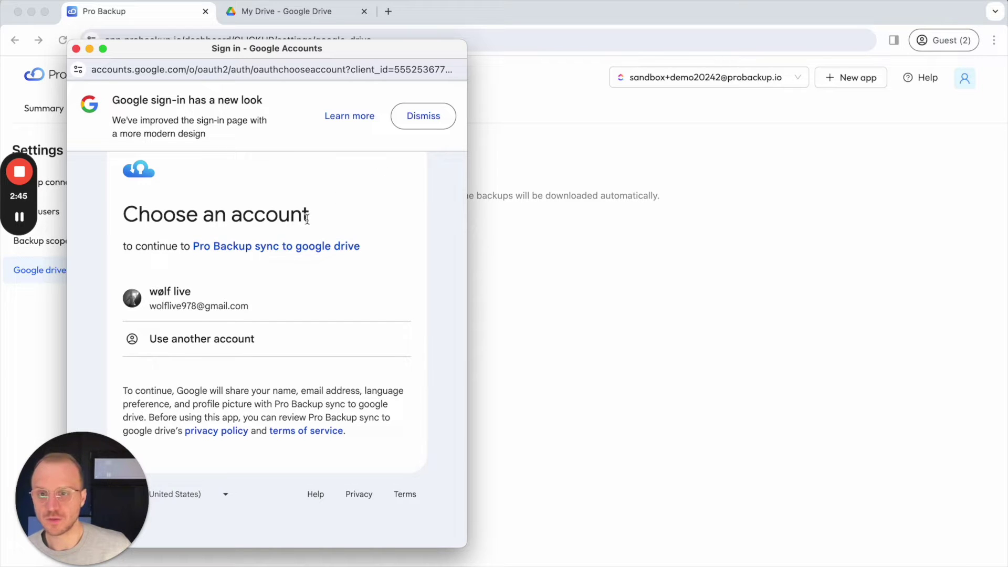
{"action": "left_click", "coordinate": [424, 116]}
{"action": "left_click", "coordinate": [182, 292]}
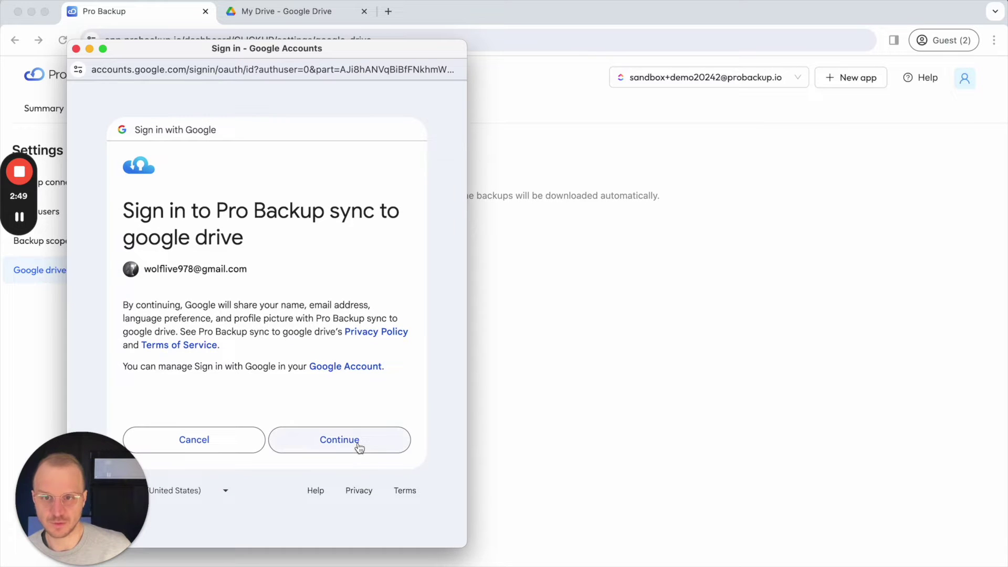
{"action": "left_click", "coordinate": [347, 445]}
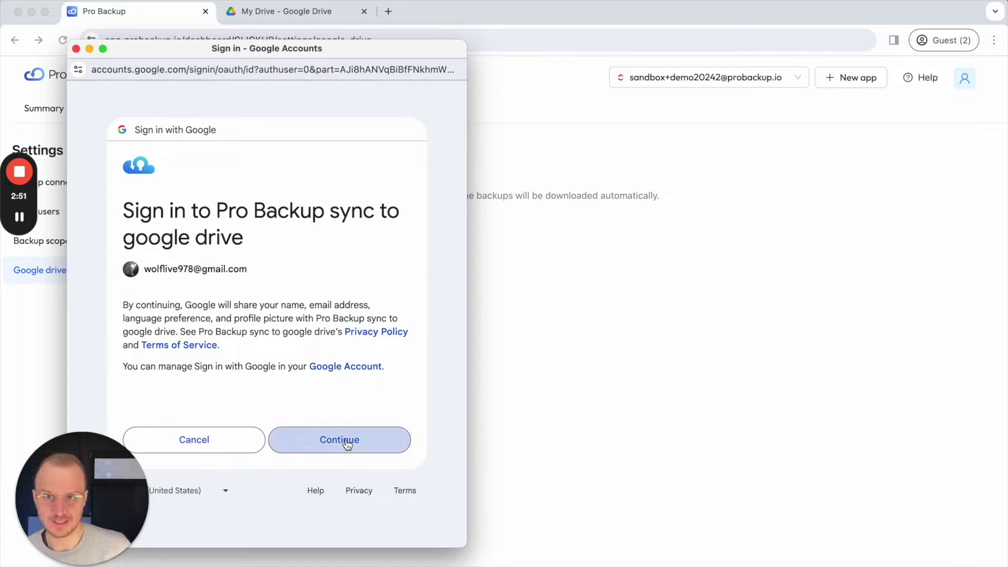
Tick access to the app's Google Drive files and grant the requested permission
{"action": "scroll", "coordinate": [300, 372], "scroll_direction": "down", "scroll_amount": 3}
{"action": "scroll", "coordinate": [301, 372], "scroll_direction": "up", "scroll_amount": 2}
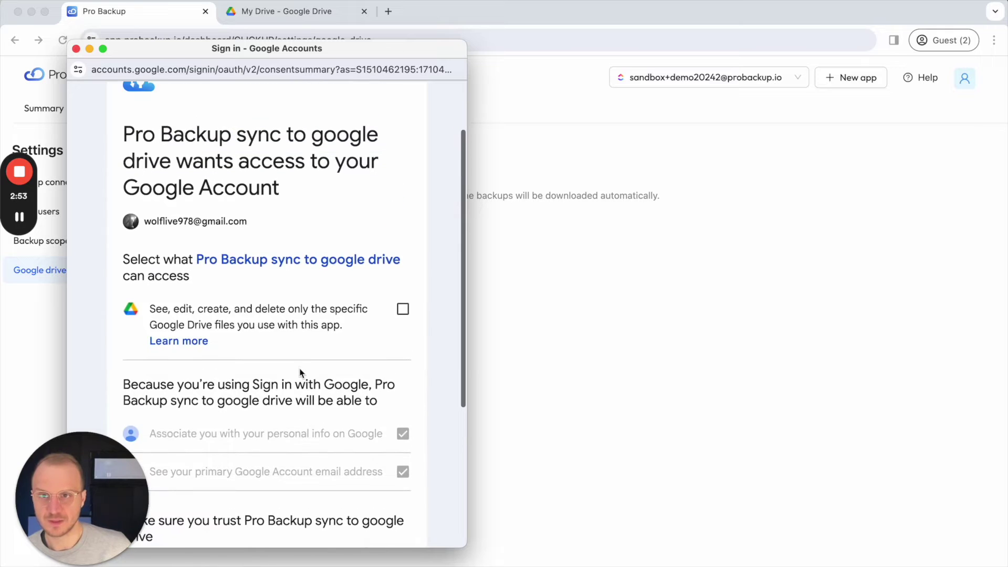
{"action": "left_click", "coordinate": [403, 299]}
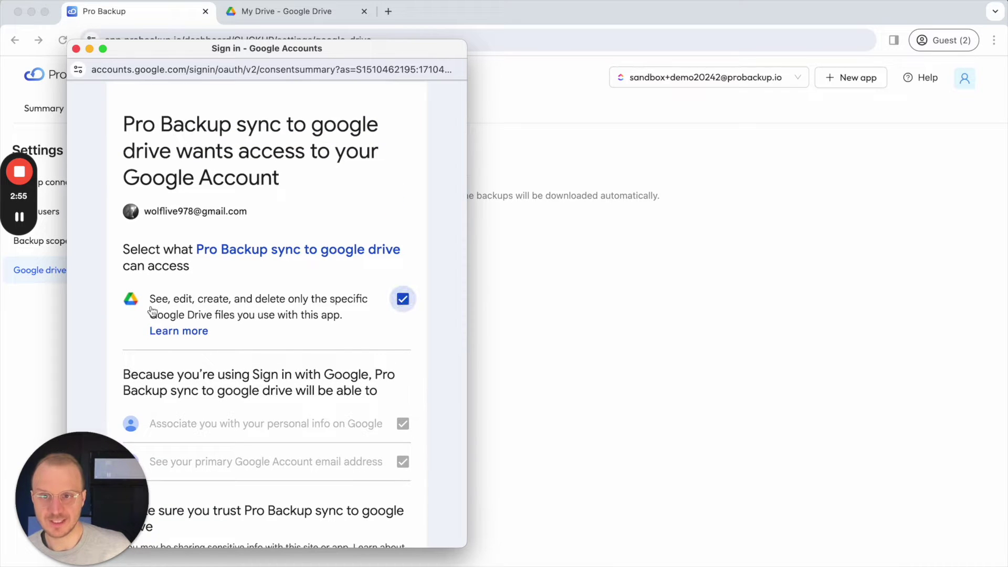
{"action": "scroll", "coordinate": [336, 311], "scroll_direction": "down", "scroll_amount": 3}
{"action": "scroll", "coordinate": [336, 311], "scroll_direction": "down", "scroll_amount": 2}
{"action": "scroll", "coordinate": [335, 302], "scroll_direction": "up", "scroll_amount": 2}
{"action": "scroll", "coordinate": [324, 303], "scroll_direction": "down", "scroll_amount": 2}
{"action": "scroll", "coordinate": [324, 303], "scroll_direction": "down", "scroll_amount": 1}
{"action": "left_click", "coordinate": [337, 443]}
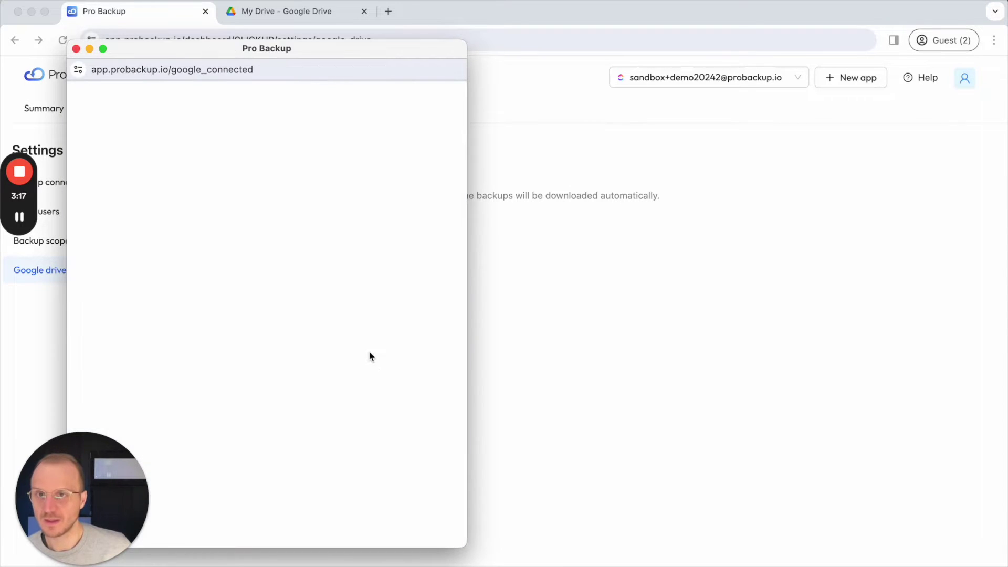
Close the google_connected popup to return to the Google drive settings
{"action": "left_click", "coordinate": [75, 48]}
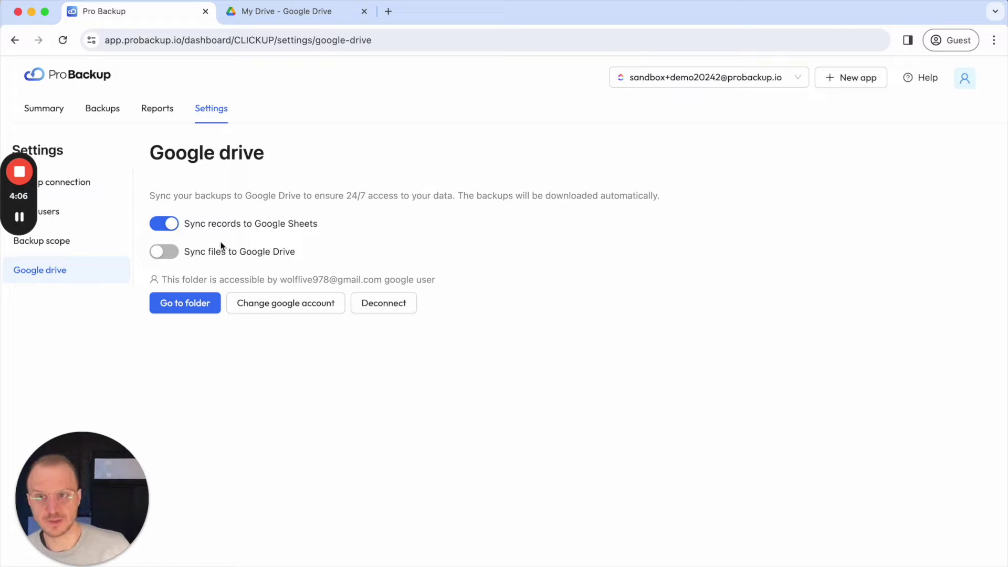
Switch on Sync files to Google Drive, confirm the quota warning, then return to Summary
{"action": "left_click", "coordinate": [167, 254]}
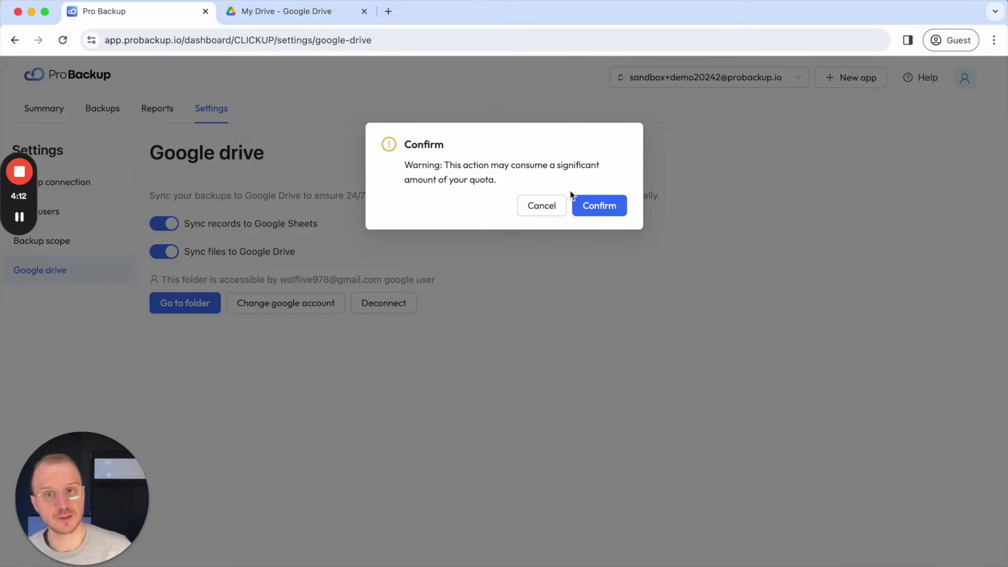
{"action": "left_click", "coordinate": [604, 211]}
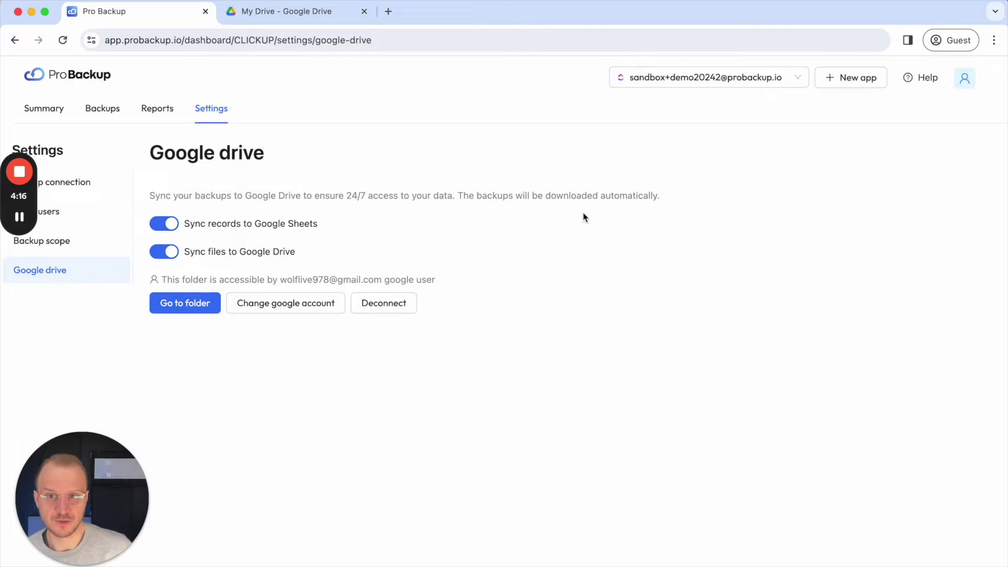
{"action": "left_click_drag", "start_coordinate": [277, 280], "coordinate": [383, 281]}
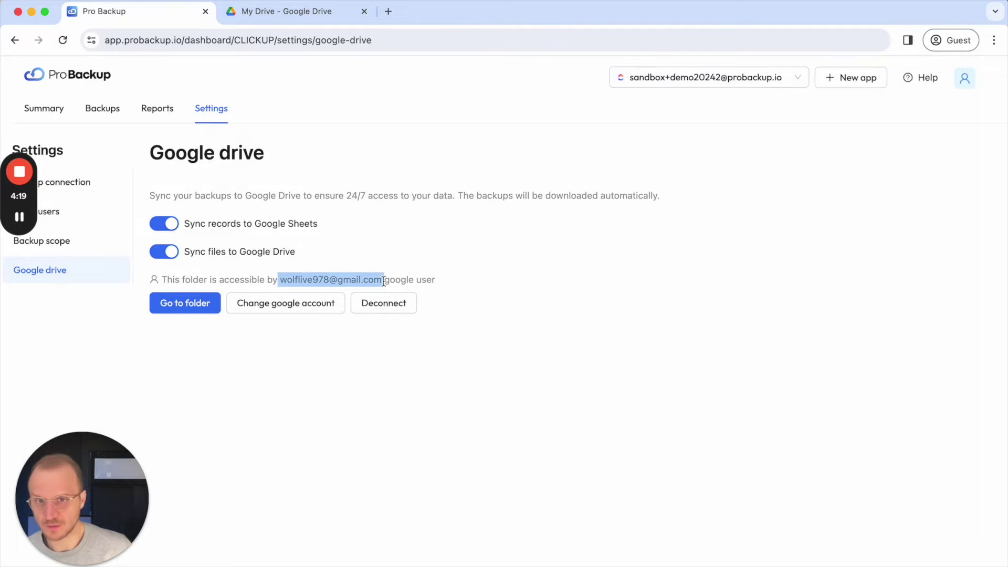
{"action": "left_click", "coordinate": [417, 281]}
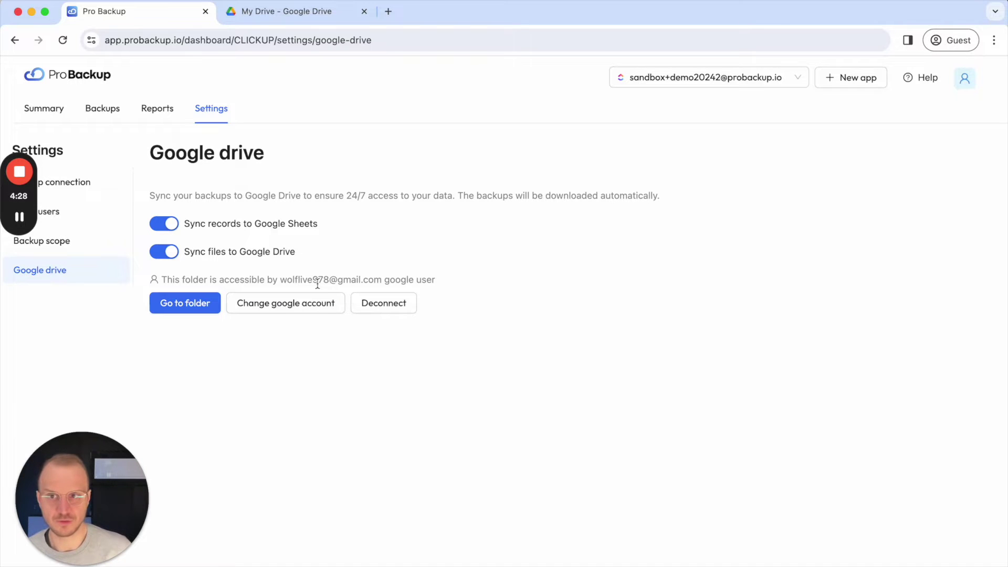
{"action": "left_click", "coordinate": [46, 109]}
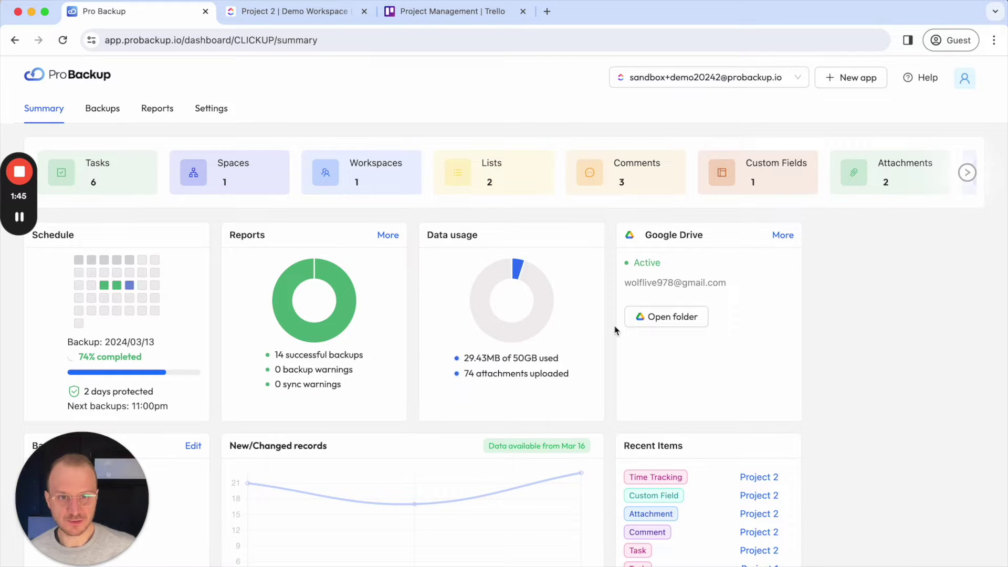
Open the backup folder in Google Drive and go up to My Drive's top-level folders
{"action": "left_click", "coordinate": [667, 317]}
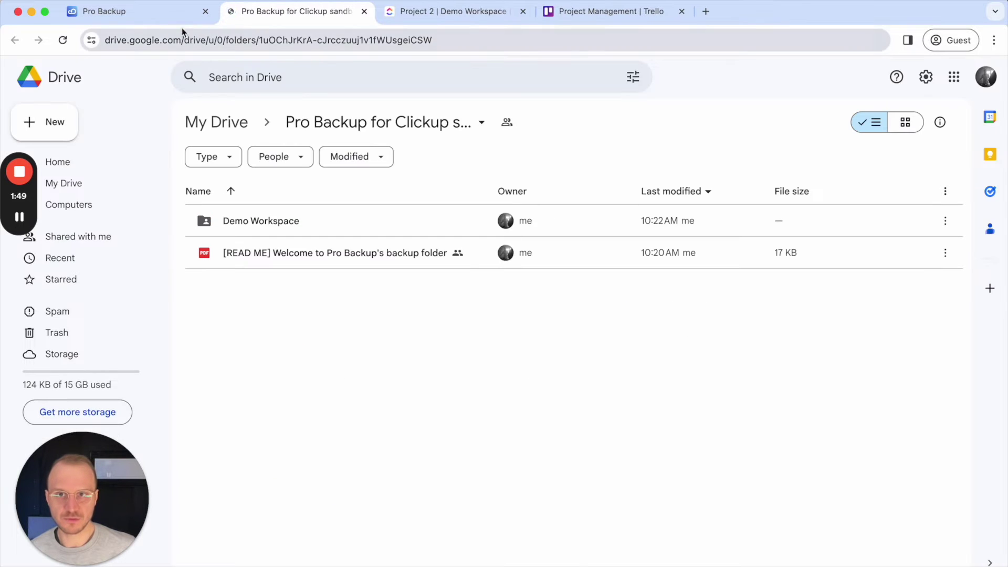
{"action": "left_click", "coordinate": [159, 16]}
{"action": "left_click", "coordinate": [214, 111]}
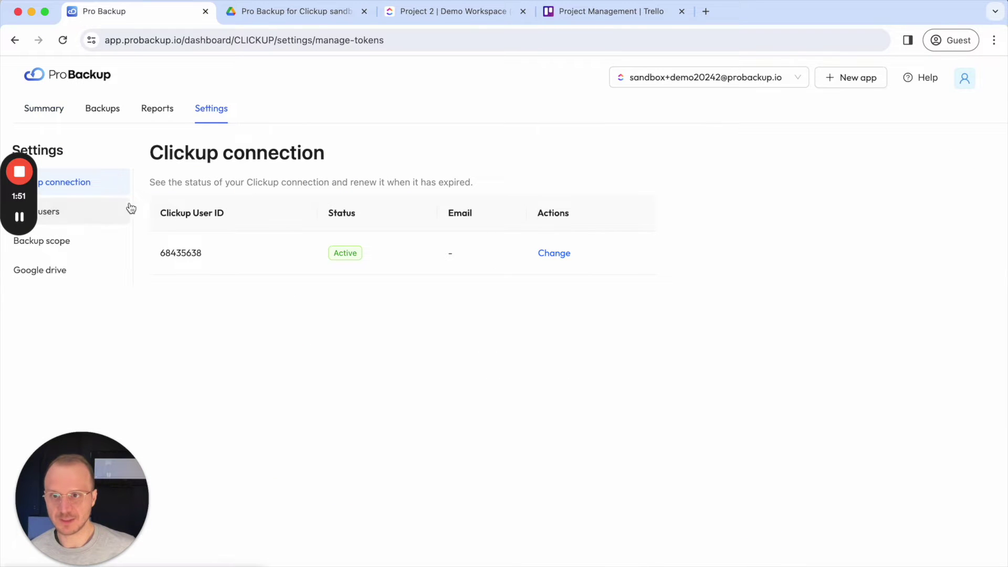
{"action": "left_click", "coordinate": [53, 276]}
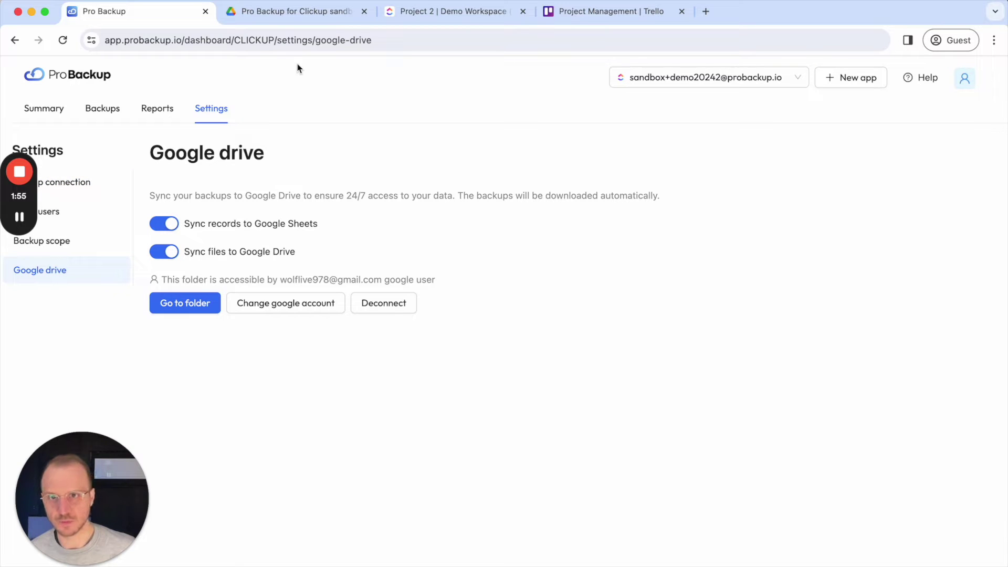
{"action": "left_click", "coordinate": [272, 21]}
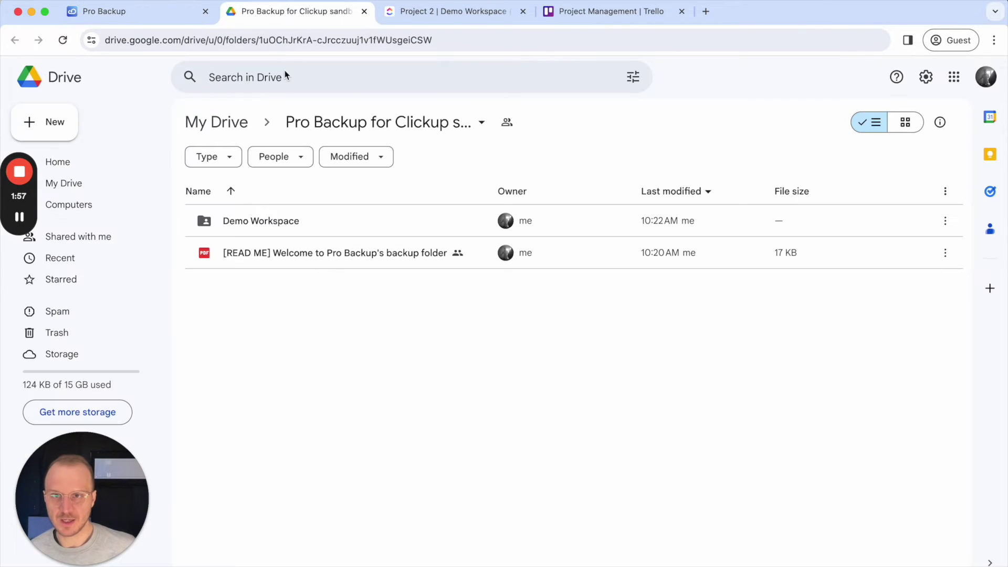
{"action": "left_click", "coordinate": [226, 125]}
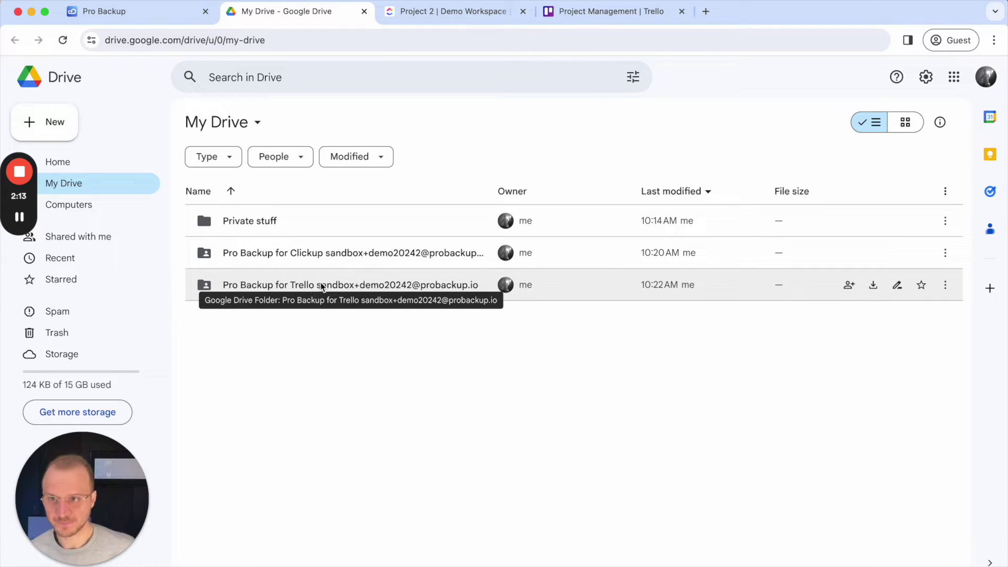
Open Pro Backup for Clickup > Demo Workspace > Team Space, then view ClickUp's Project 2 list
{"action": "double_click", "coordinate": [293, 254]}
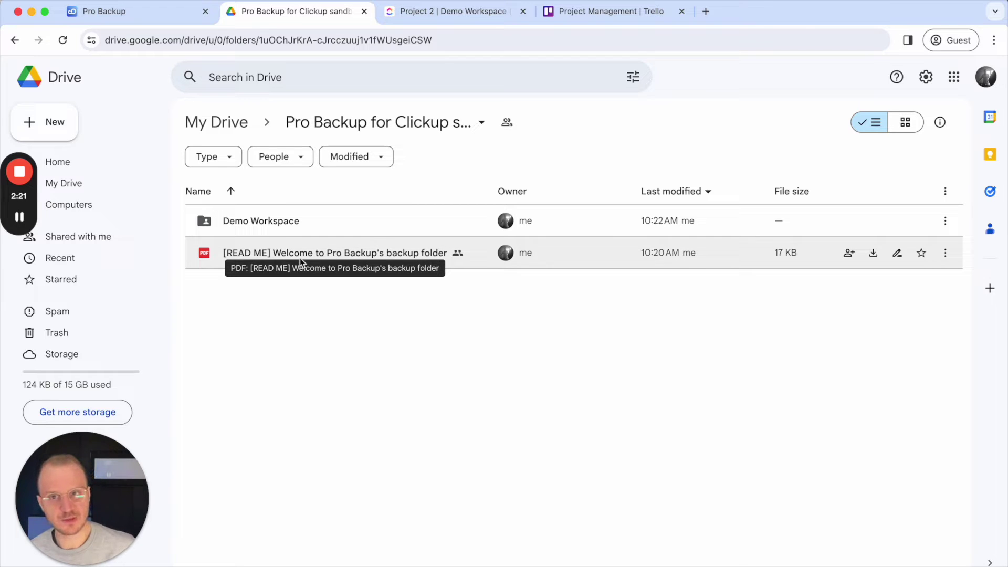
{"action": "left_click", "coordinate": [253, 221]}
{"action": "double_click", "coordinate": [273, 219]}
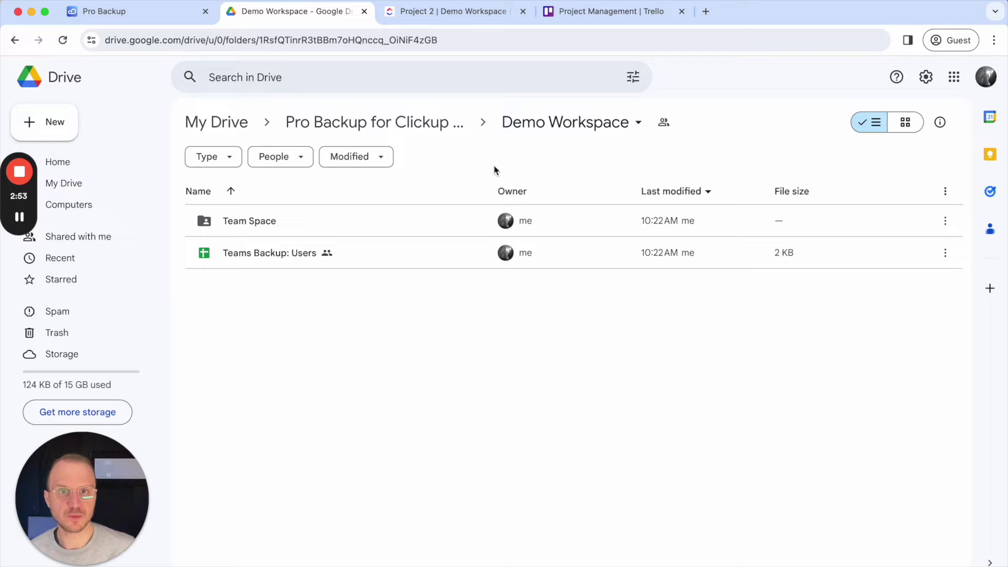
{"action": "double_click", "coordinate": [285, 227]}
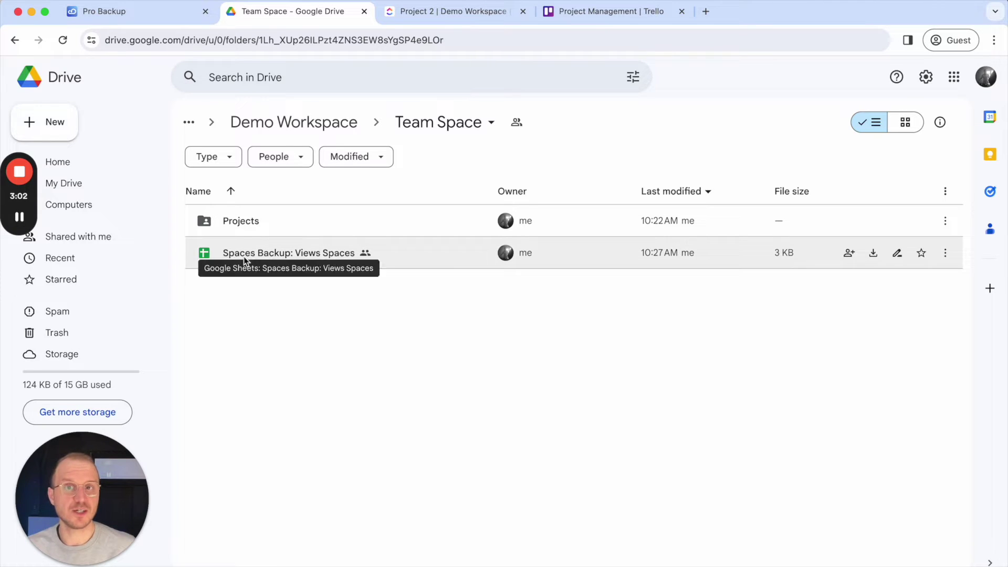
{"action": "left_click", "coordinate": [434, 18]}
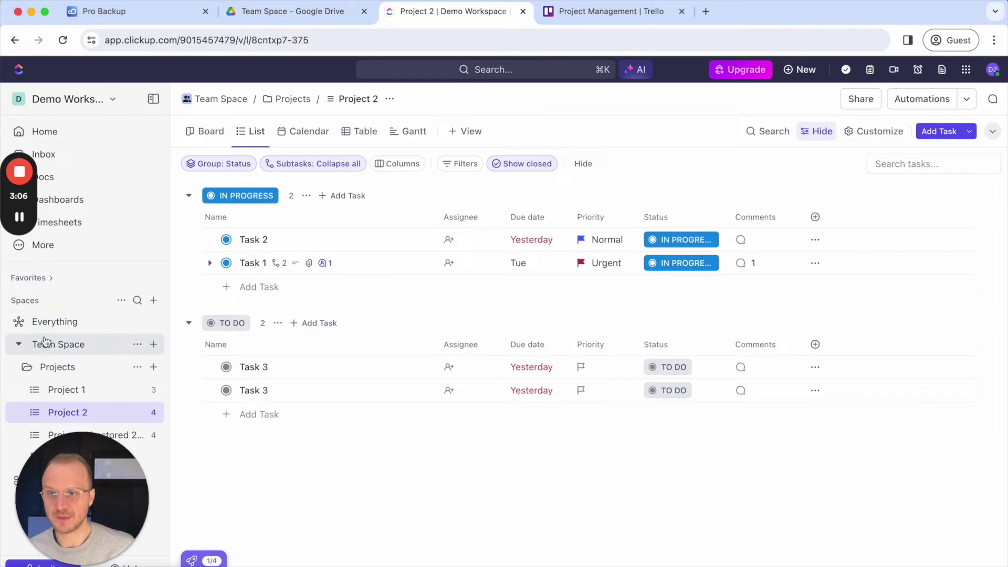
{"action": "left_click", "coordinate": [64, 391]}
{"action": "left_click", "coordinate": [67, 412]}
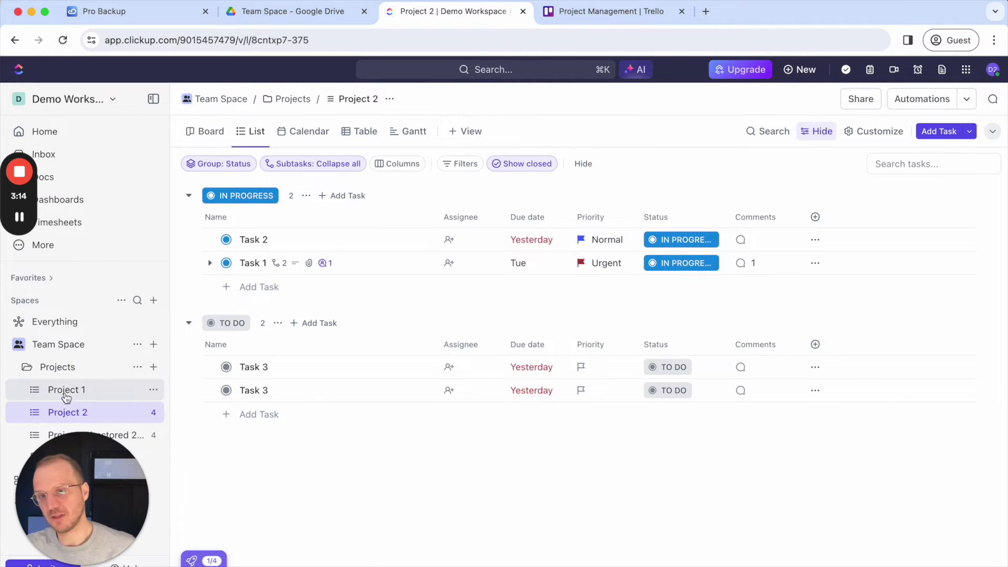
Open Projects > Project 1 in the Drive backup and select Lists Backup: Tasks
{"action": "left_click", "coordinate": [292, 20]}
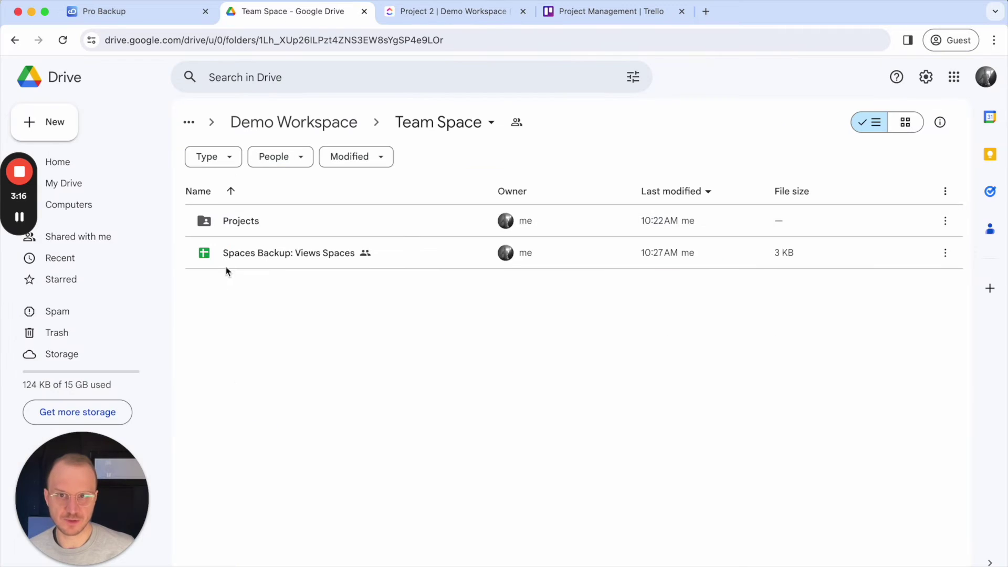
{"action": "double_click", "coordinate": [244, 212]}
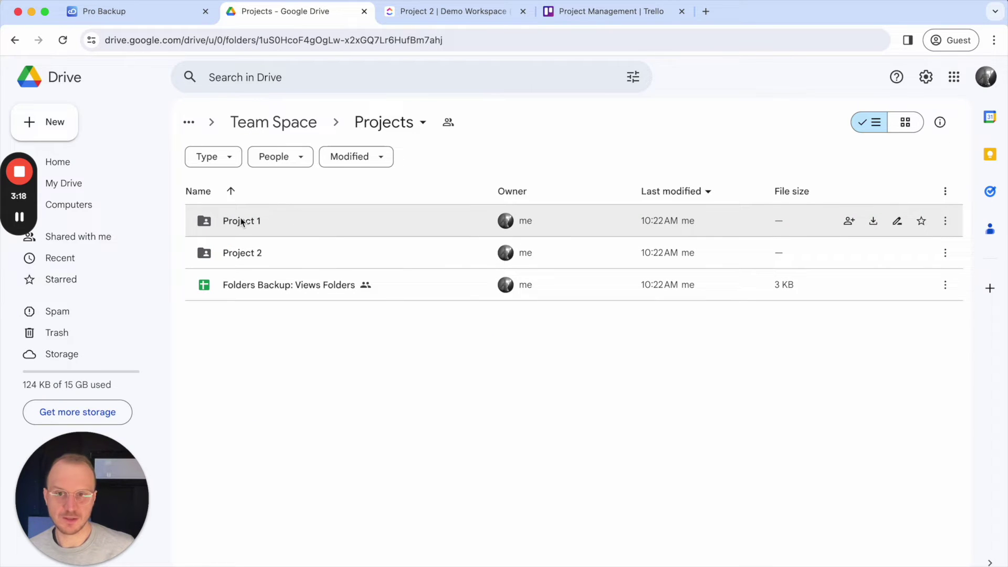
{"action": "double_click", "coordinate": [251, 225]}
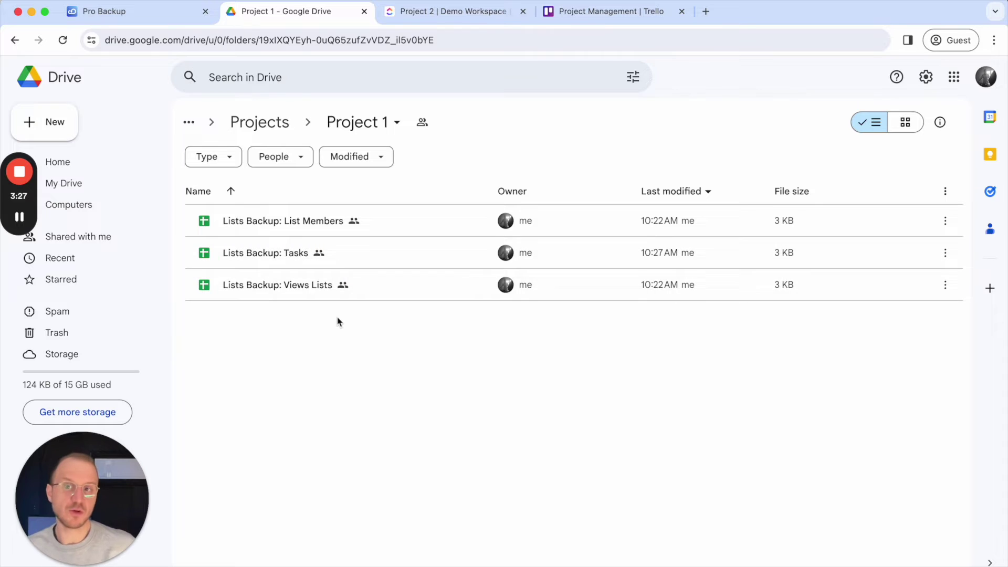
{"action": "left_click", "coordinate": [258, 257]}
Compare Project 1's Lists Backup: Tasks sheet with ClickUp's Project 1 tasks, then close it
{"action": "double_click", "coordinate": [257, 258]}
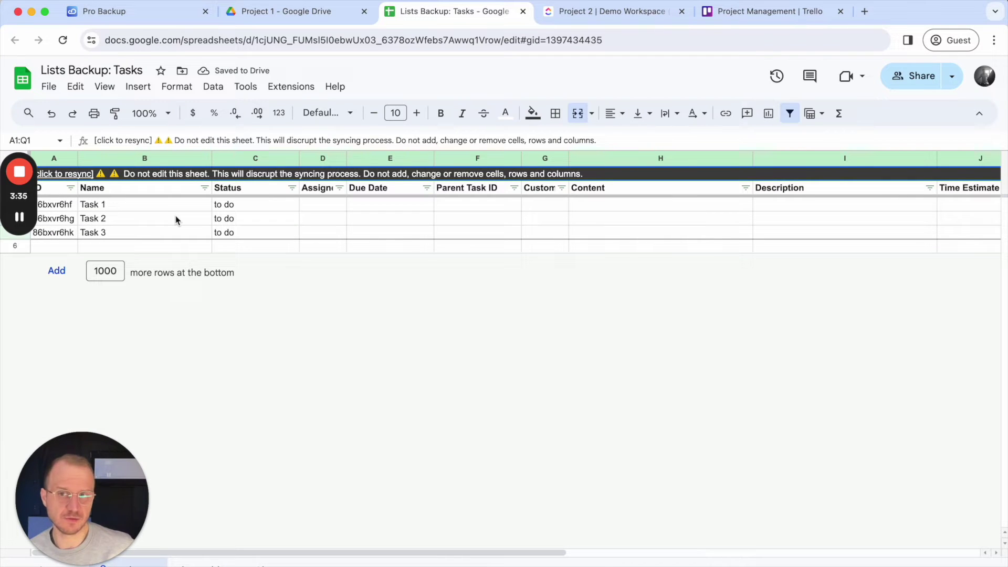
{"action": "left_click", "coordinate": [593, 15]}
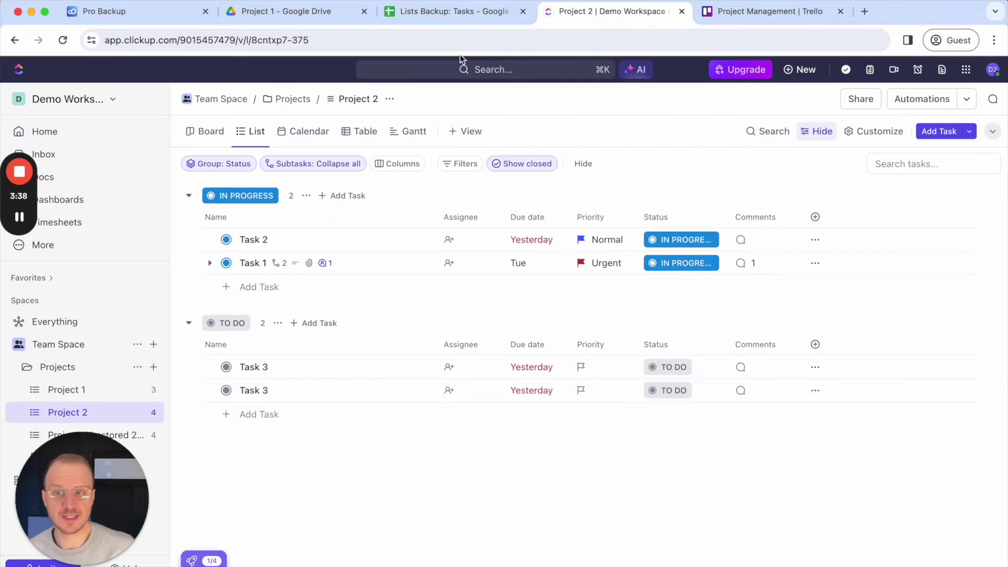
{"action": "left_click", "coordinate": [77, 392]}
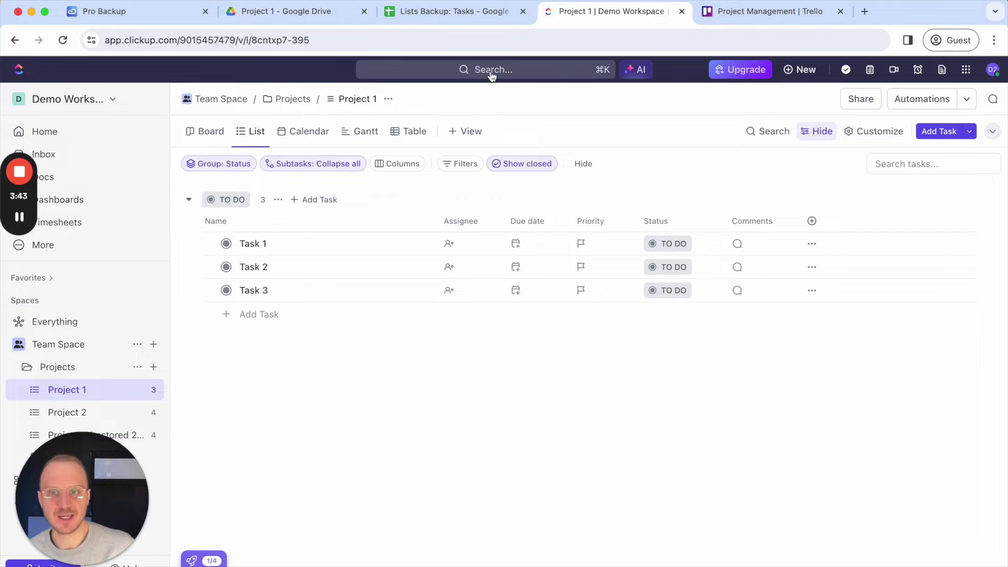
{"action": "left_click", "coordinate": [448, 16]}
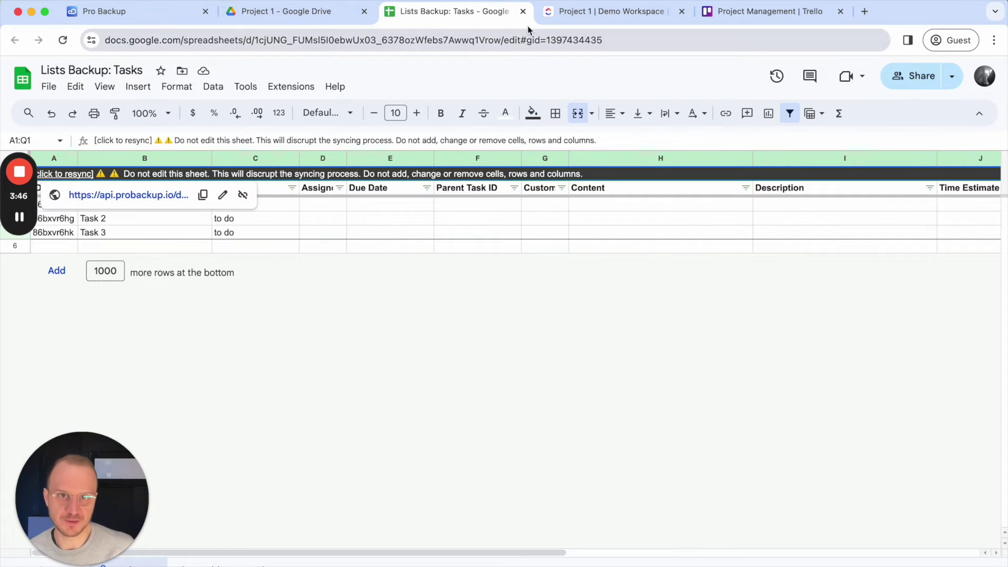
{"action": "left_click", "coordinate": [523, 11]}
{"action": "left_click", "coordinate": [293, 11]}
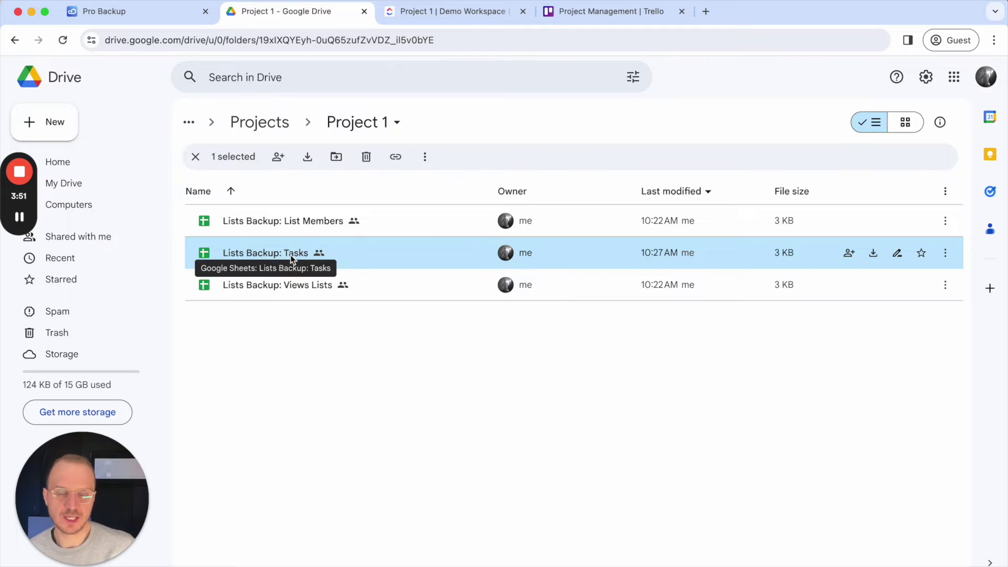
Deselect the file, go up to Projects, and open the Project 2 folder
{"action": "left_click", "coordinate": [323, 327]}
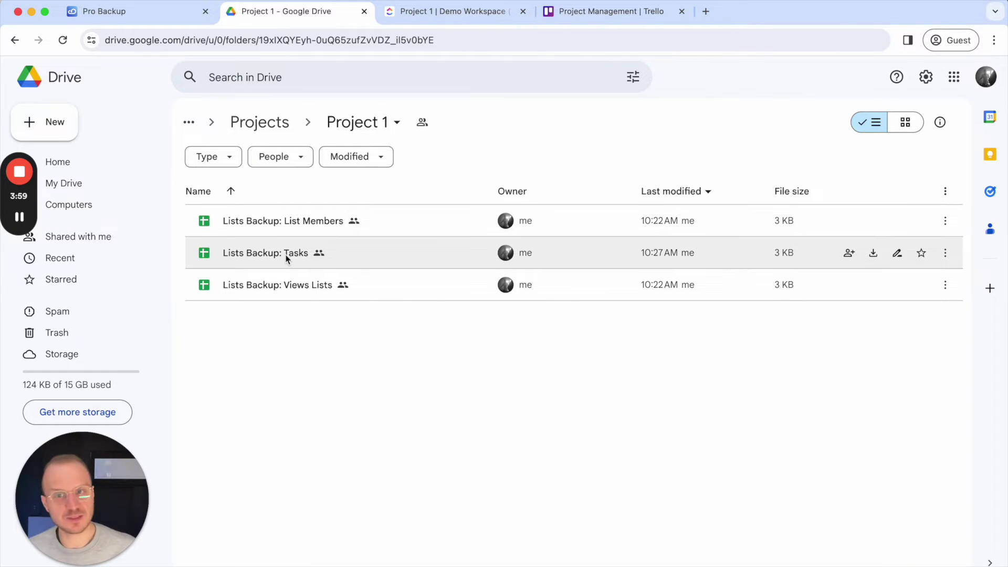
{"action": "left_click", "coordinate": [272, 128]}
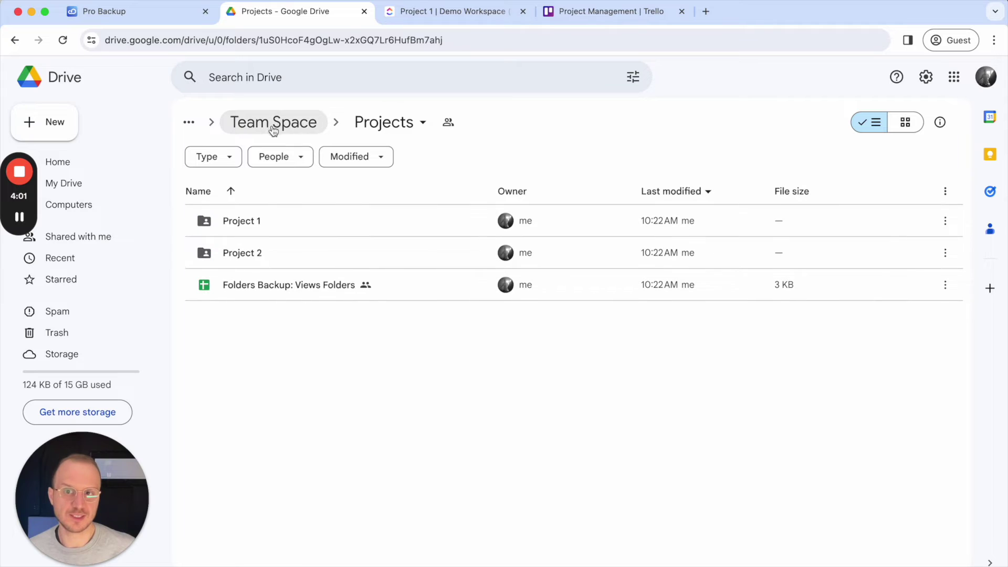
{"action": "double_click", "coordinate": [235, 254]}
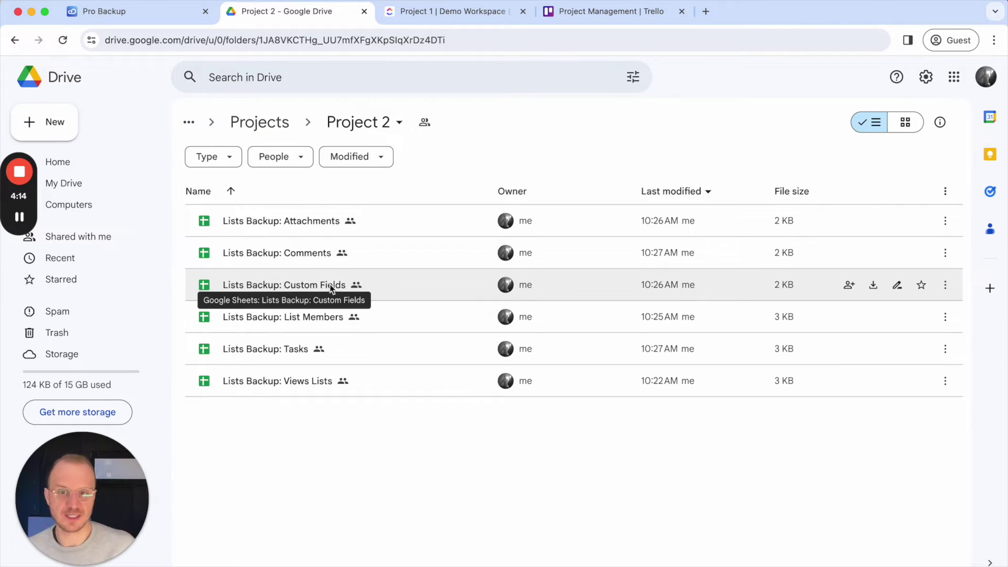
Review Project 2's Lists Backup: Tasks columns, close the sheet, and return to Pro Backup
{"action": "double_click", "coordinate": [264, 351]}
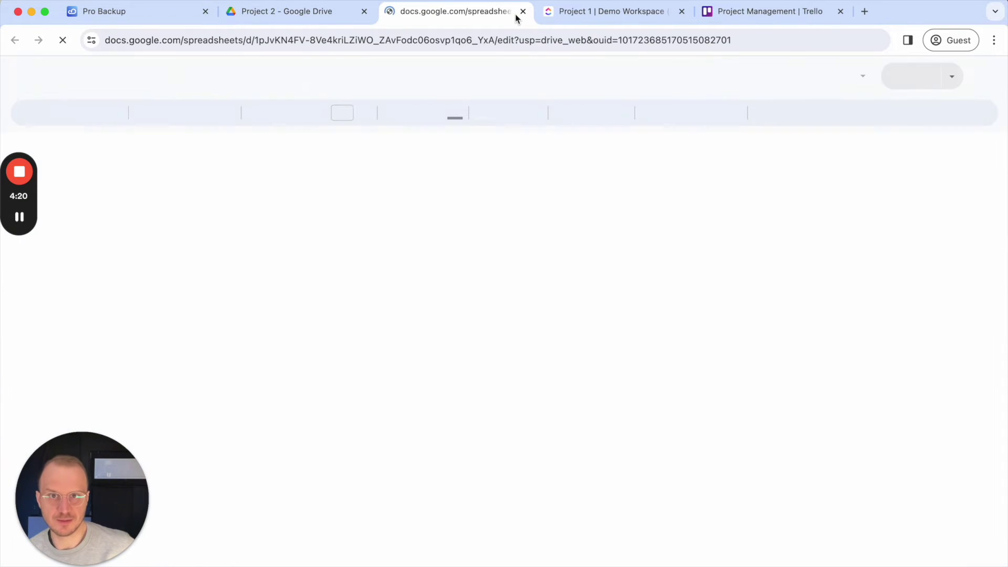
{"action": "scroll", "coordinate": [552, 214], "scroll_direction": "right", "scroll_amount": 5}
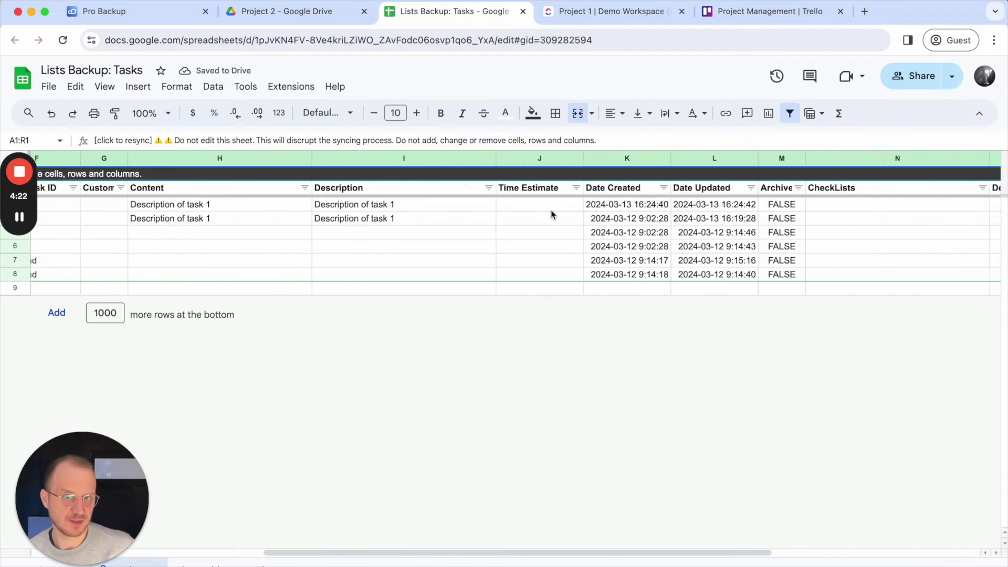
{"action": "scroll", "coordinate": [576, 206], "scroll_direction": "left", "scroll_amount": 5}
{"action": "scroll", "coordinate": [704, 254], "scroll_direction": "right", "scroll_amount": 3}
{"action": "scroll", "coordinate": [719, 246], "scroll_direction": "left", "scroll_amount": 3}
{"action": "left_click", "coordinate": [523, 11]}
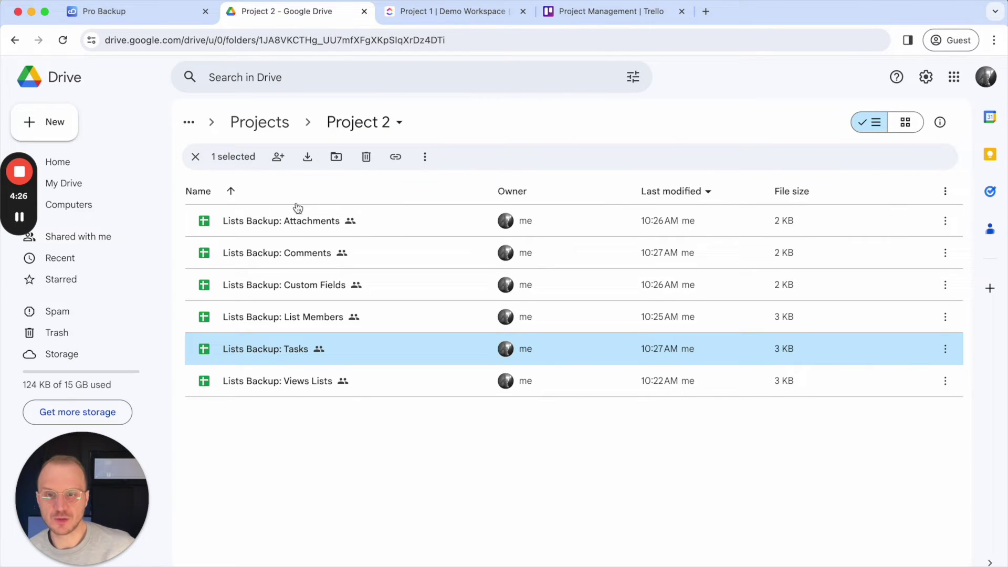
{"action": "left_click", "coordinate": [152, 19]}
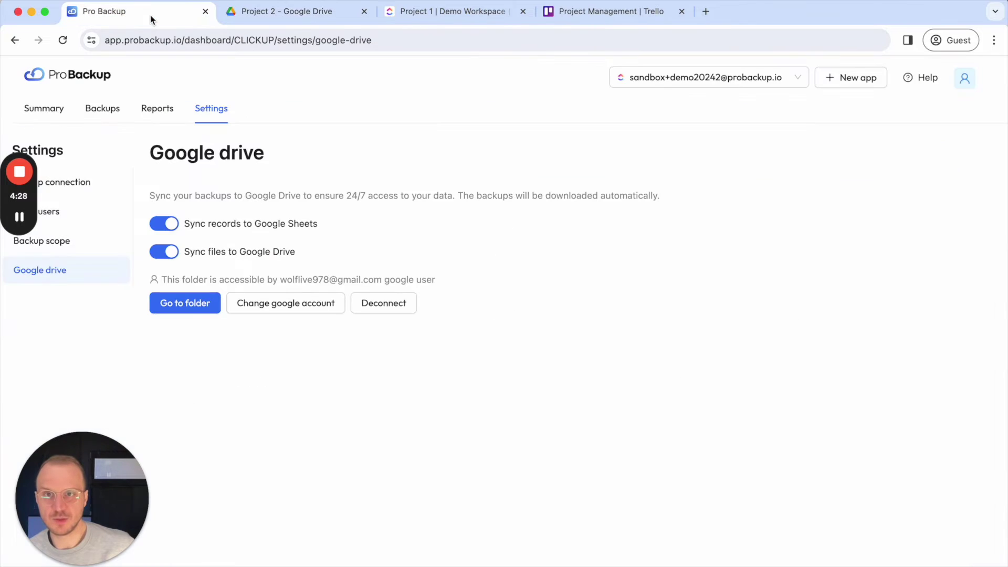
Filter Pro Backup's backed-up tasks to show only Project 2
{"action": "left_click", "coordinate": [103, 111]}
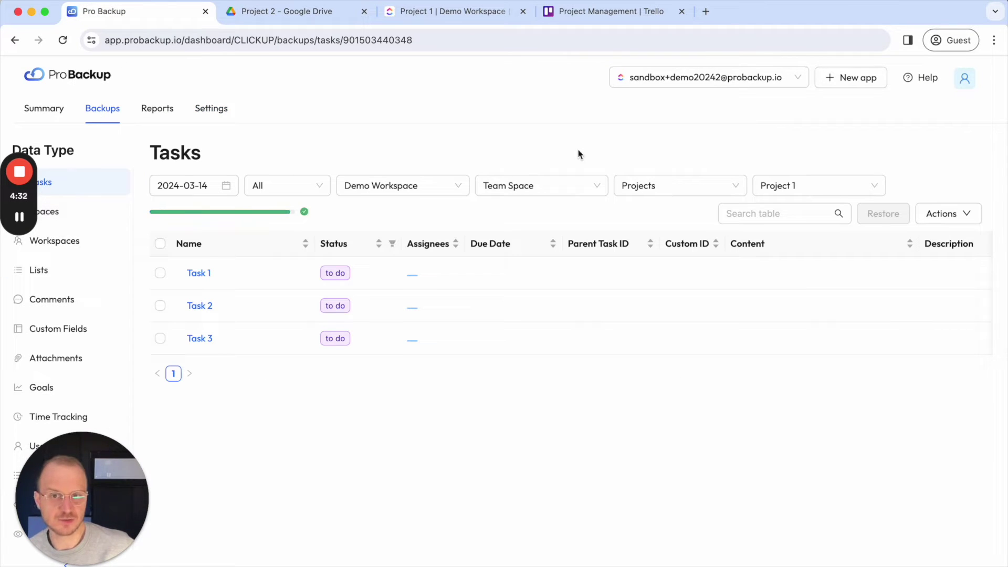
{"action": "left_click", "coordinate": [820, 184]}
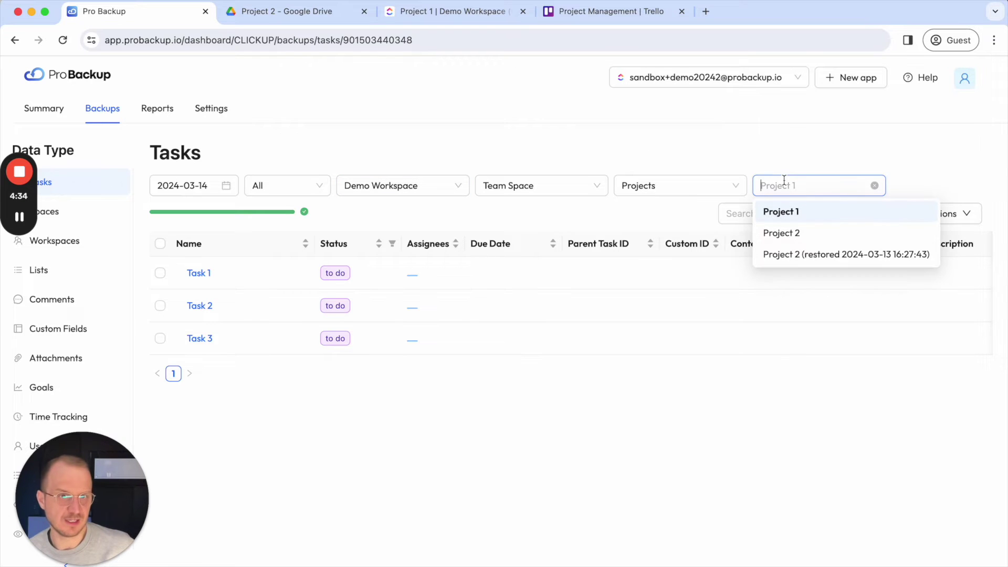
{"action": "left_click", "coordinate": [788, 233]}
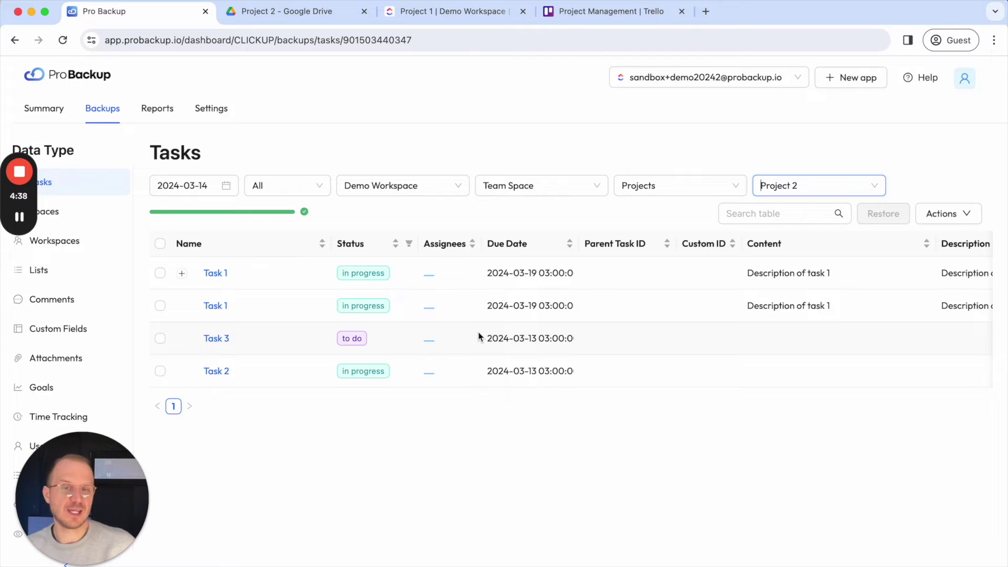
{"action": "scroll", "coordinate": [479, 337], "scroll_direction": "right", "scroll_amount": 10}
{"action": "scroll", "coordinate": [479, 336], "scroll_direction": "left", "scroll_amount": 10}
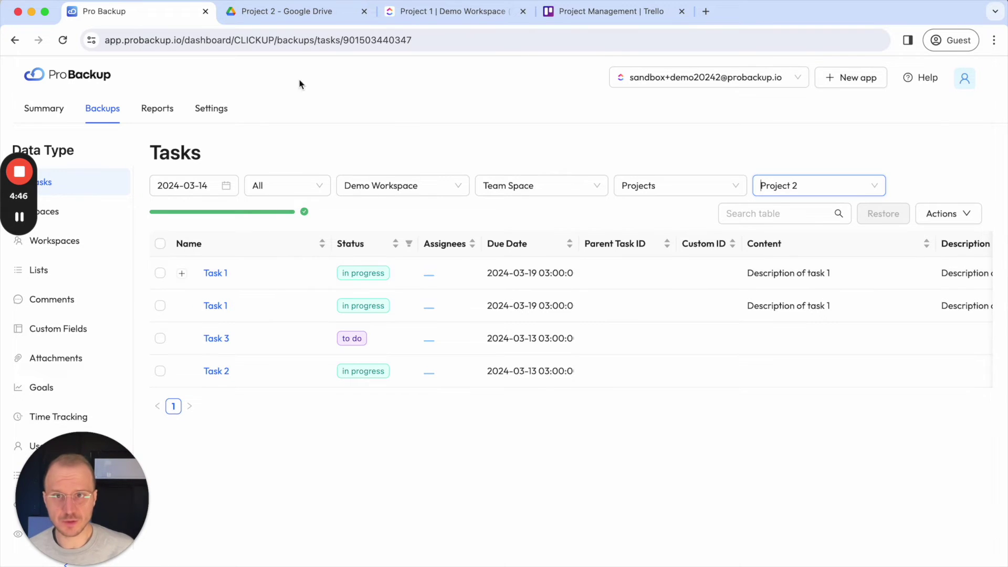
Compare with the Drive folder, then tick the second Task 1 for restoring
{"action": "left_click", "coordinate": [288, 11]}
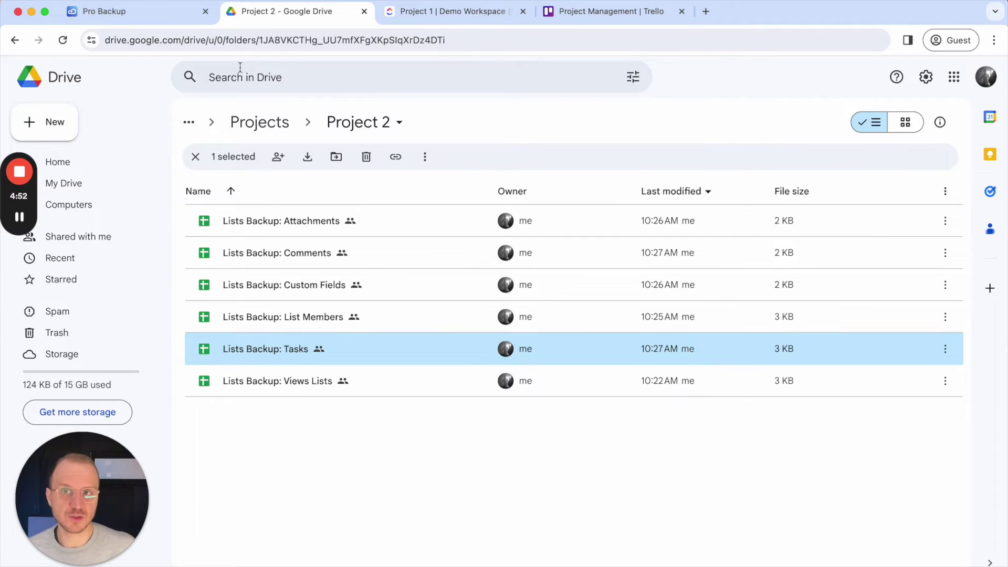
{"action": "left_click", "coordinate": [154, 14]}
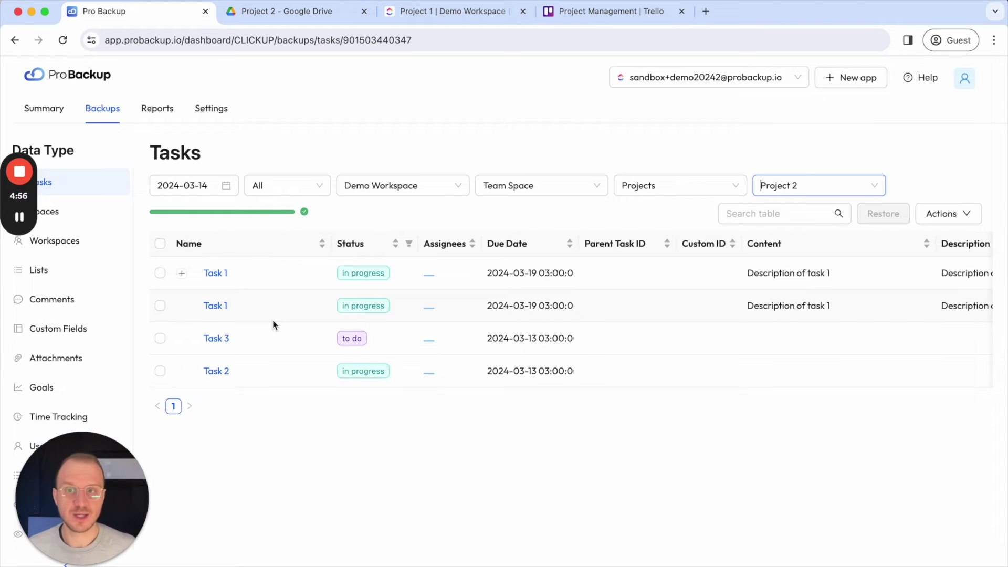
{"action": "left_click", "coordinate": [160, 305]}
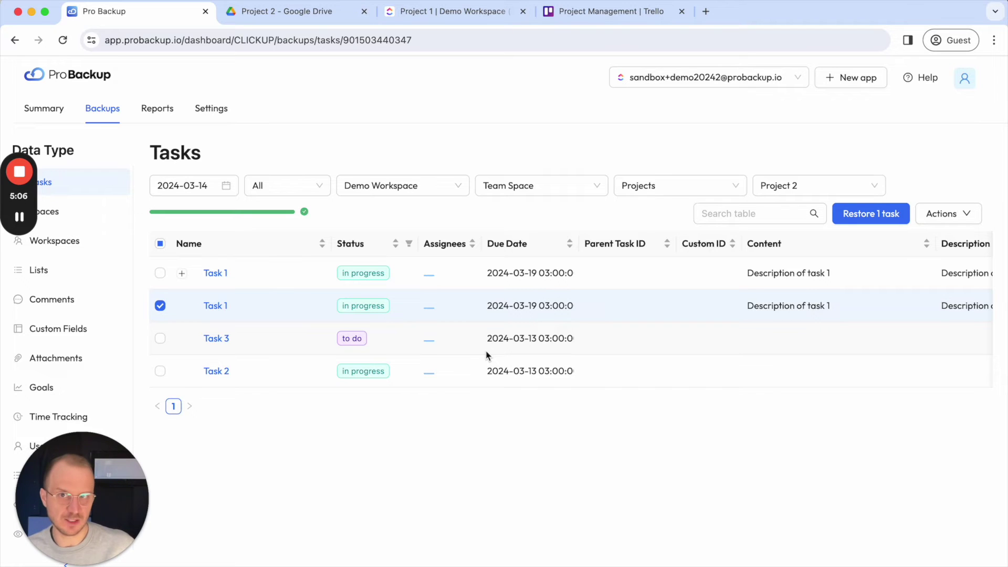
{"action": "left_click", "coordinate": [331, 15]}
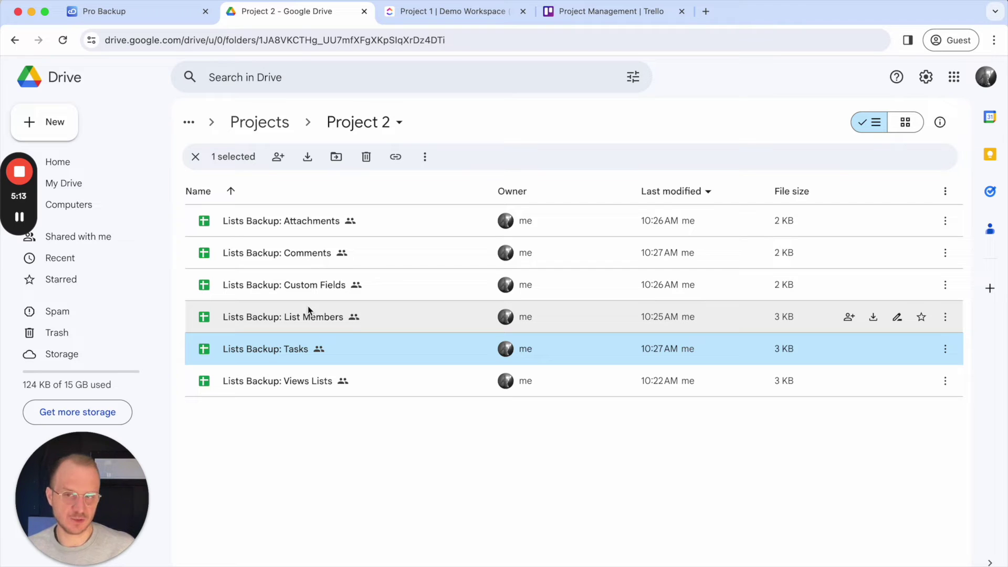
Review the Lists Backup: Tasks rows in Sheets, then return to Pro Backup's Project 2 tasks
{"action": "double_click", "coordinate": [279, 352]}
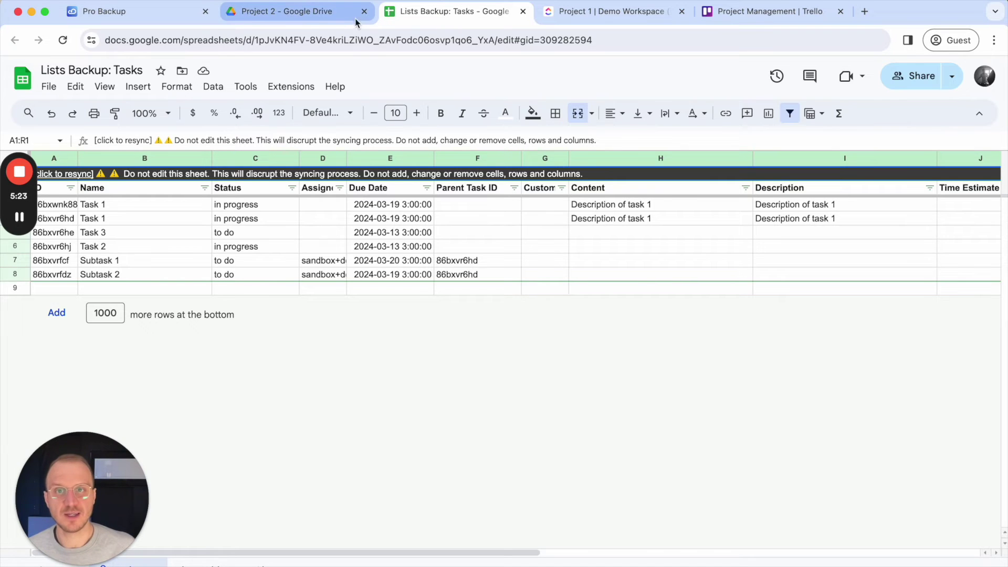
{"action": "left_click", "coordinate": [338, 12]}
{"action": "left_click", "coordinate": [191, 13]}
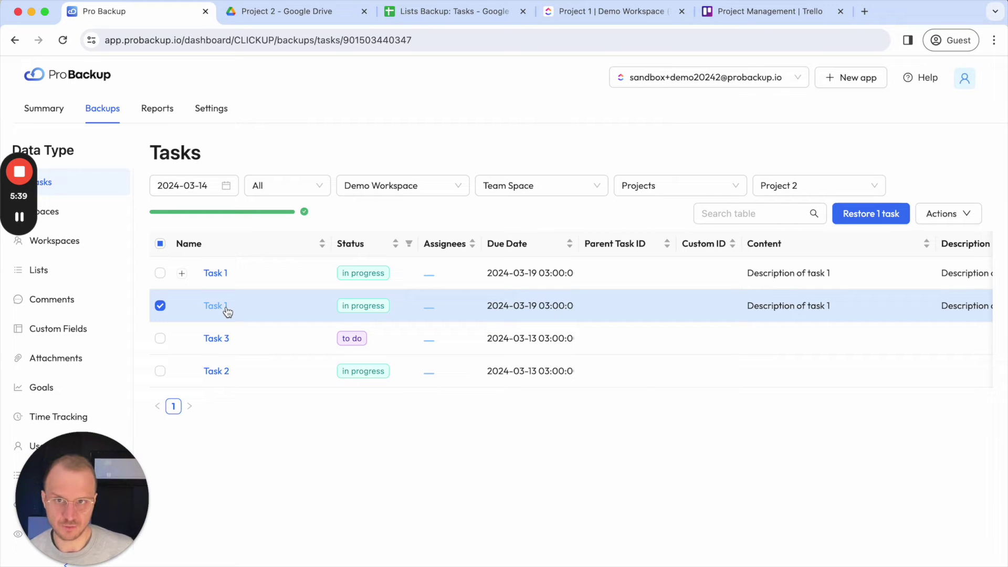
Climb from Project 2 up through Projects to the Team Space folder in Drive
{"action": "left_click", "coordinate": [290, 13]}
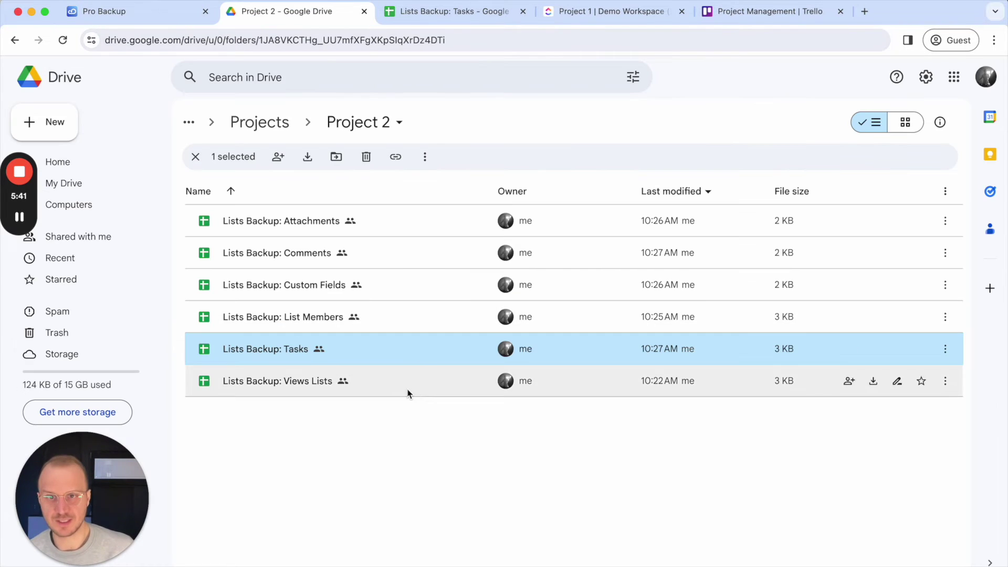
{"action": "left_click", "coordinate": [352, 433]}
{"action": "left_click", "coordinate": [259, 122]}
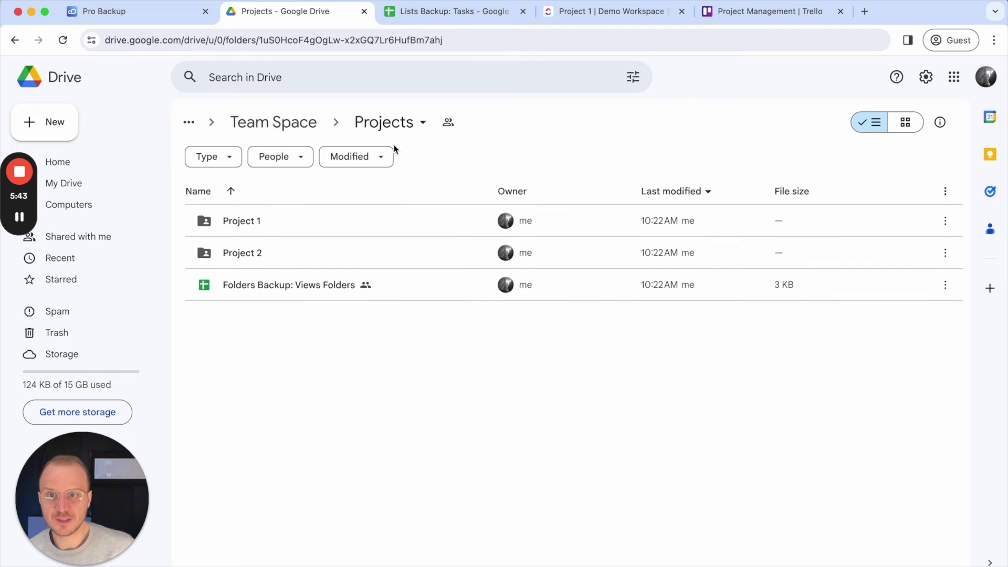
{"action": "left_click", "coordinate": [278, 131]}
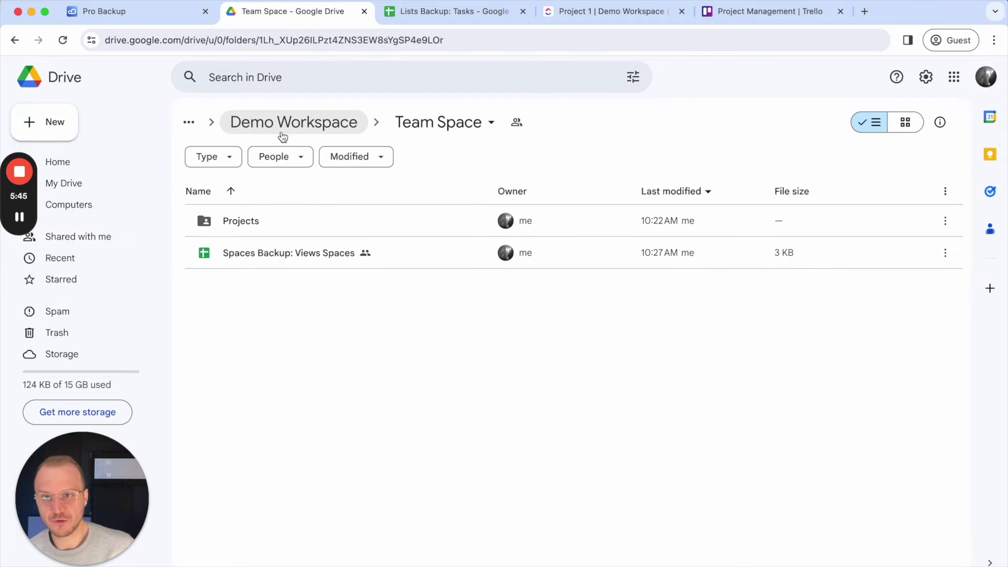
{"action": "left_click", "coordinate": [417, 131]}
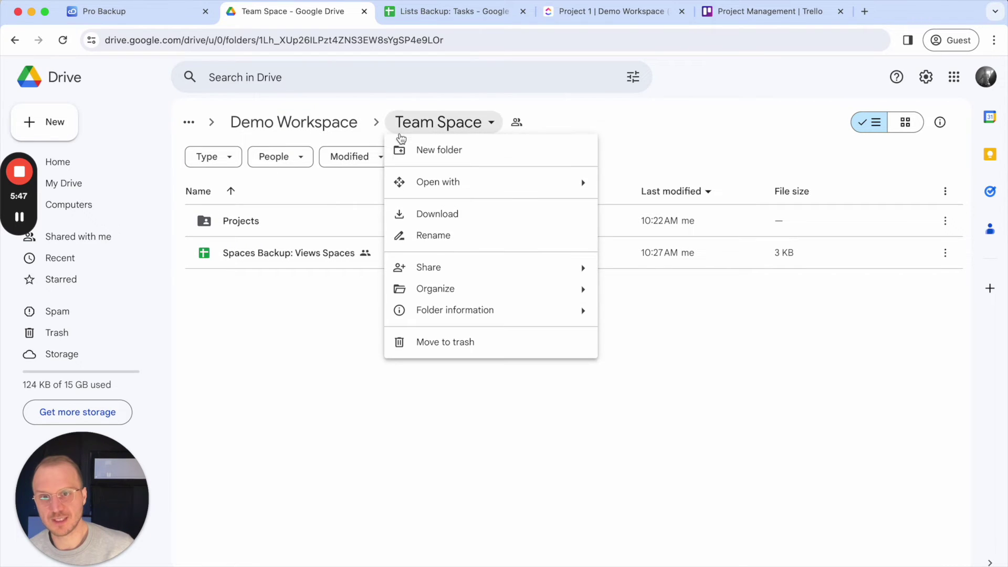
{"action": "left_click", "coordinate": [304, 301]}
Descend back into Projects › Project 2, then switch to ClickUp's Project 1 list
{"action": "double_click", "coordinate": [244, 226]}
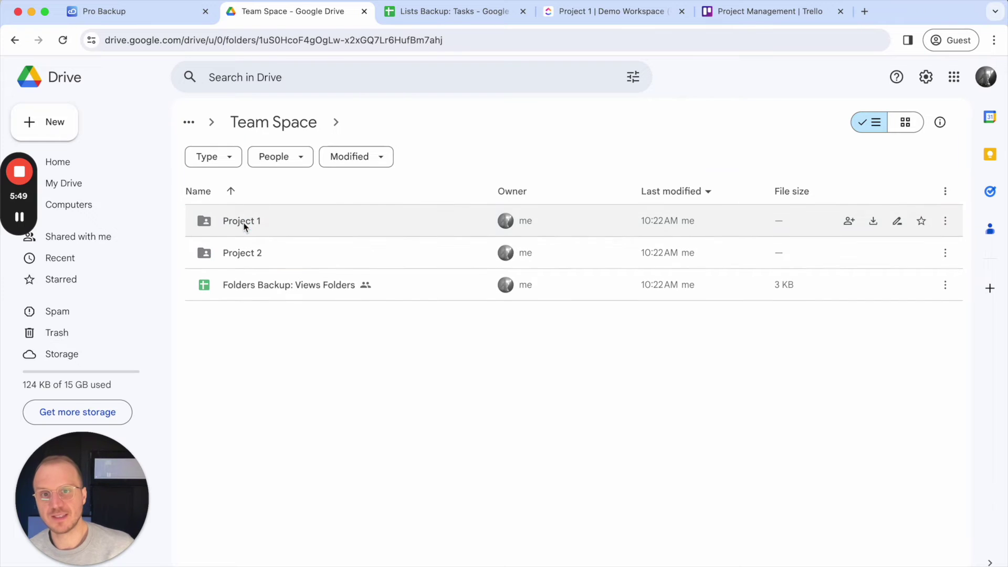
{"action": "left_click", "coordinate": [256, 254]}
{"action": "double_click", "coordinate": [256, 254]}
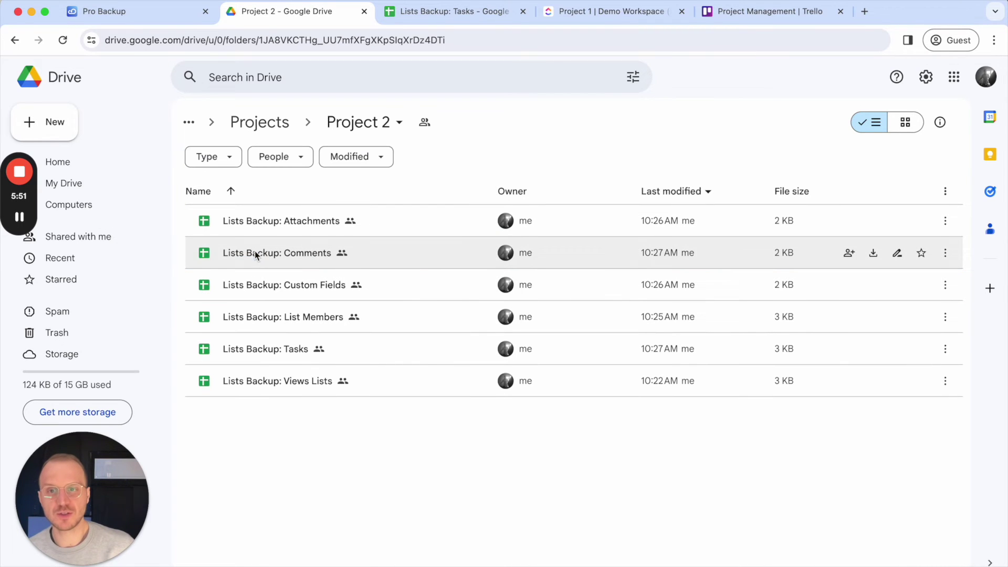
{"action": "left_click", "coordinate": [582, 21]}
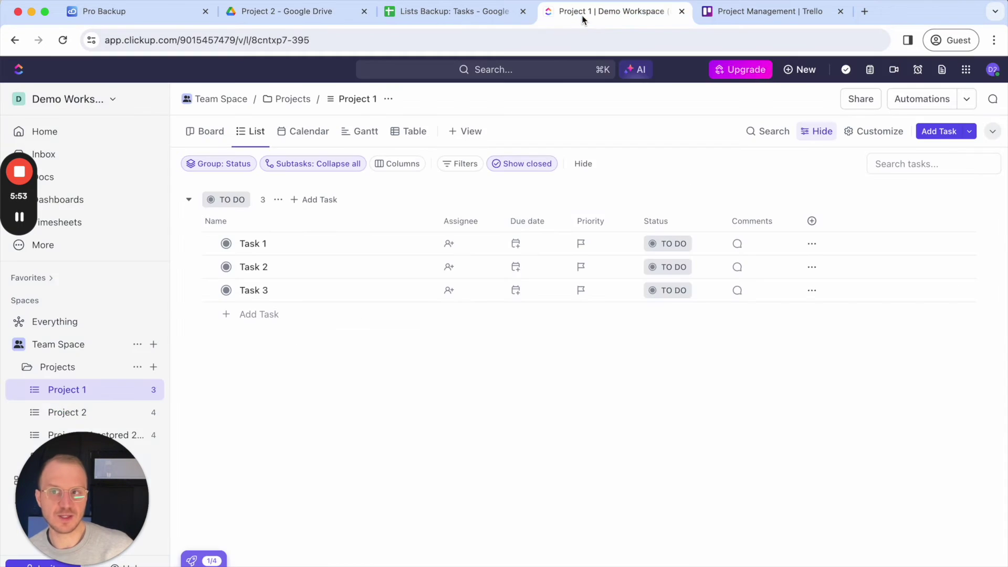
Move the Status column before Priority in ClickUp's Project 2 list
{"action": "left_click", "coordinate": [80, 412]}
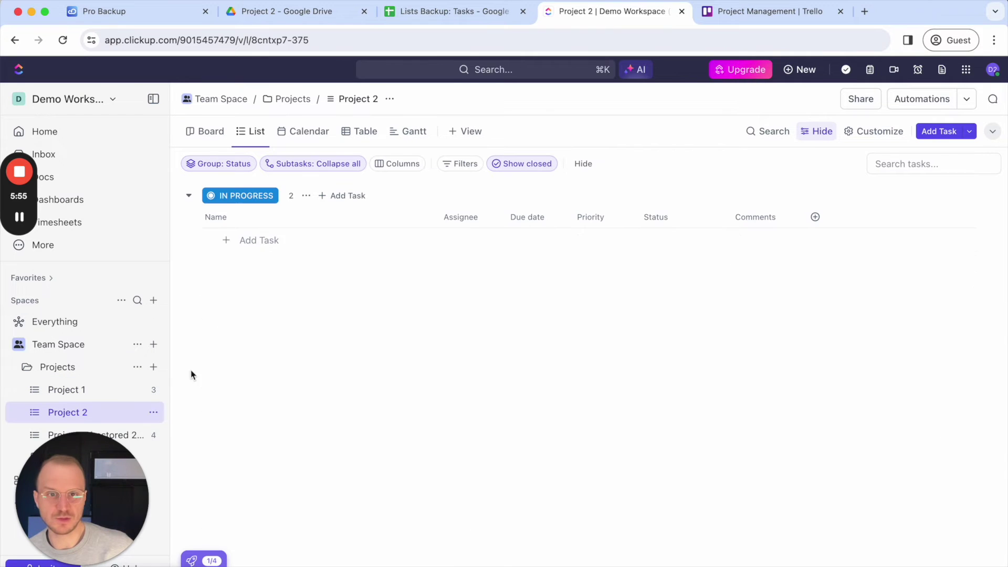
{"action": "left_click", "coordinate": [814, 217]}
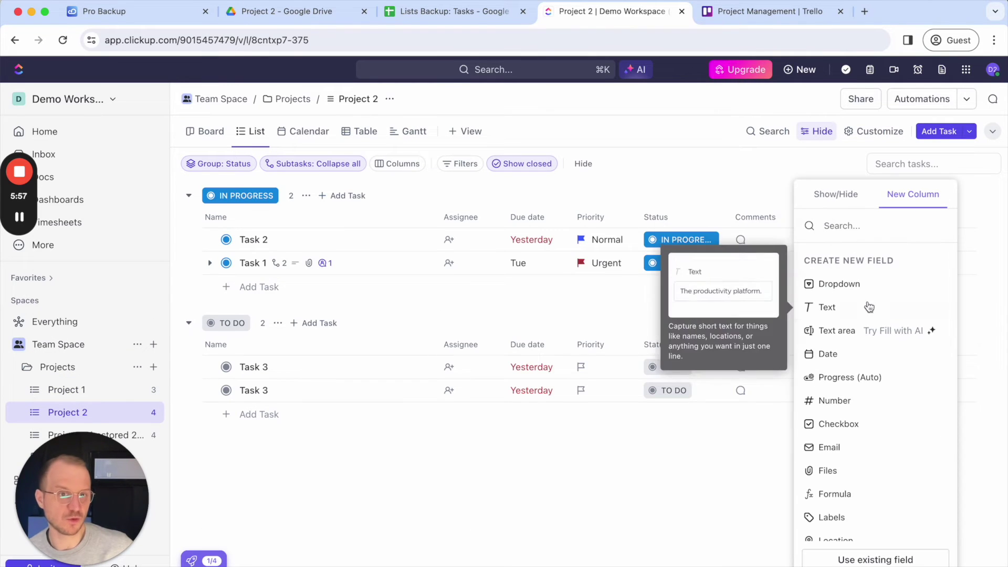
{"action": "left_click", "coordinate": [697, 198]}
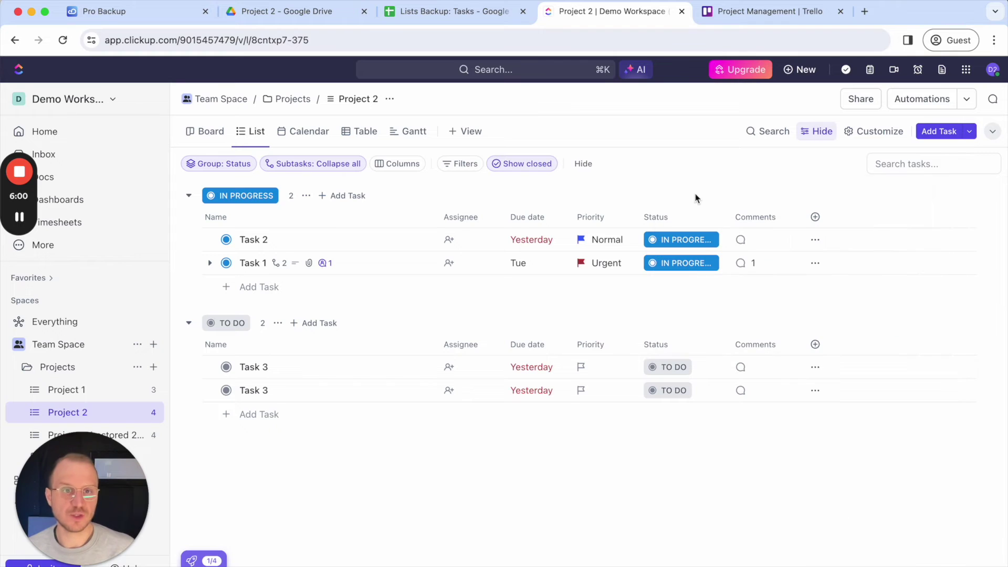
{"action": "left_click_drag", "start_coordinate": [663, 218], "coordinate": [578, 217]}
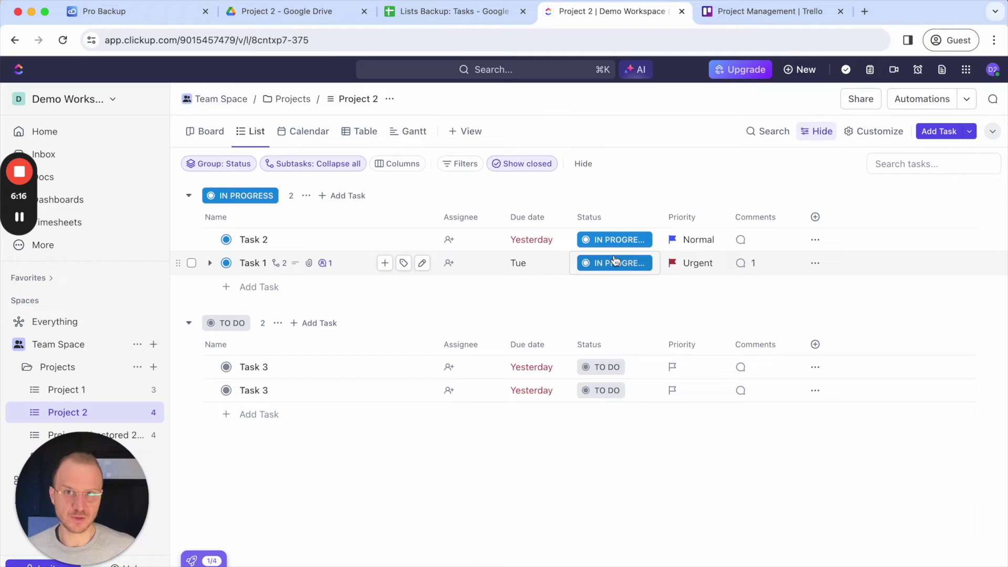
{"action": "left_click", "coordinate": [287, 11]}
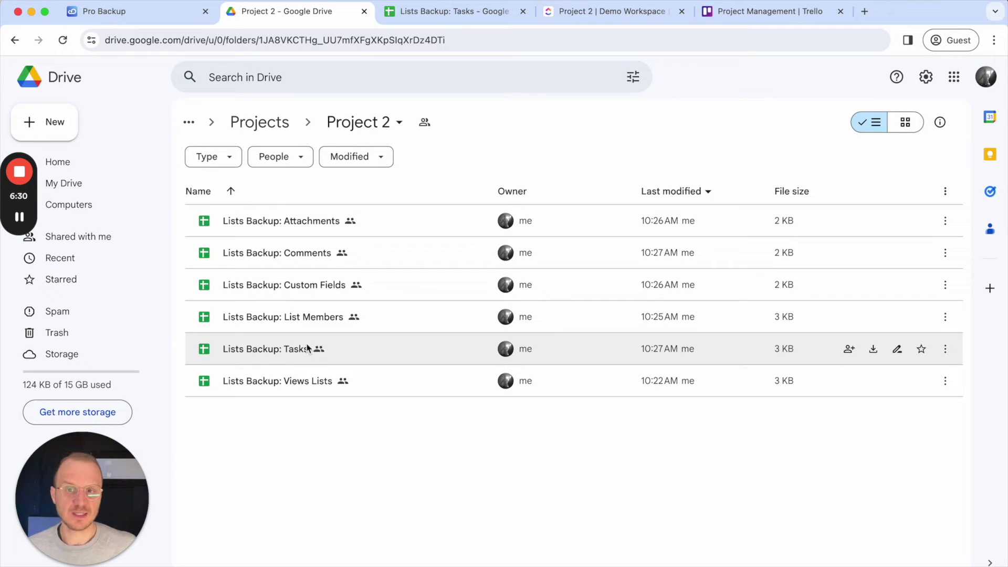
Go up via the Projects and Demo Workspace breadcrumbs back to My Drive
{"action": "left_click", "coordinate": [265, 352]}
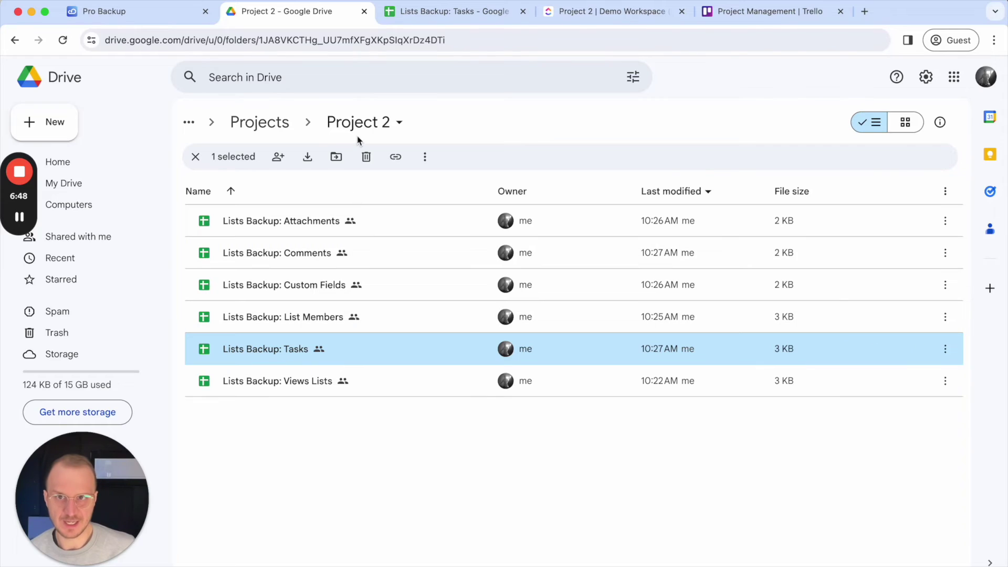
{"action": "left_click", "coordinate": [279, 128]}
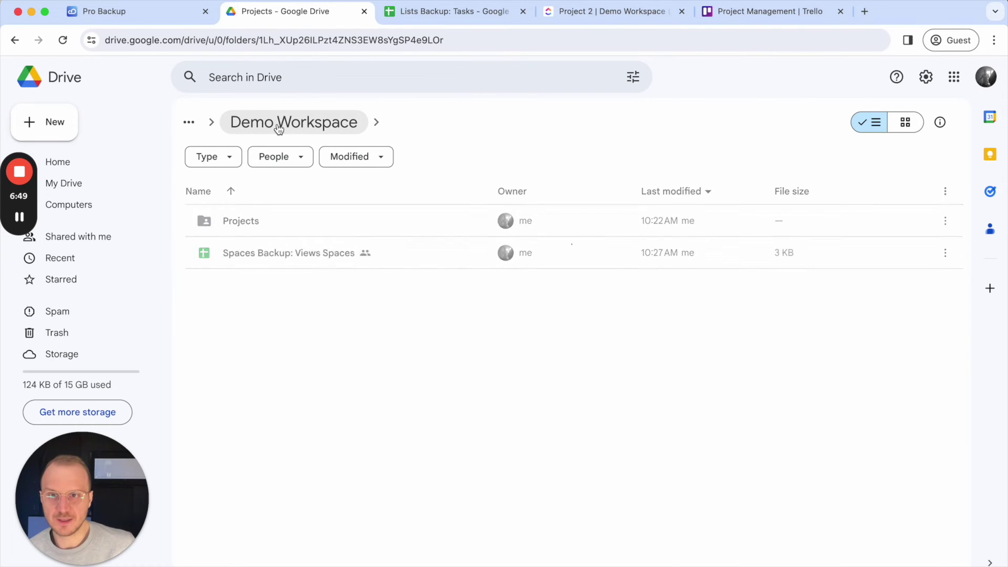
{"action": "left_click", "coordinate": [316, 130]}
{"action": "left_click", "coordinate": [235, 125]}
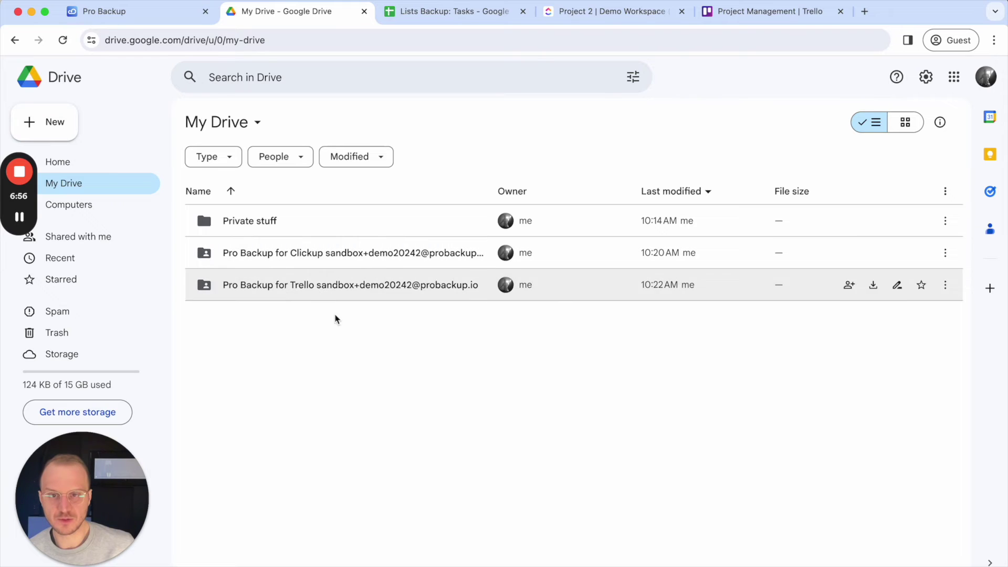
Open Boards Backup: Cards via Pro Backup for Trello › Trello Workspace › Project Management
{"action": "double_click", "coordinate": [292, 287]}
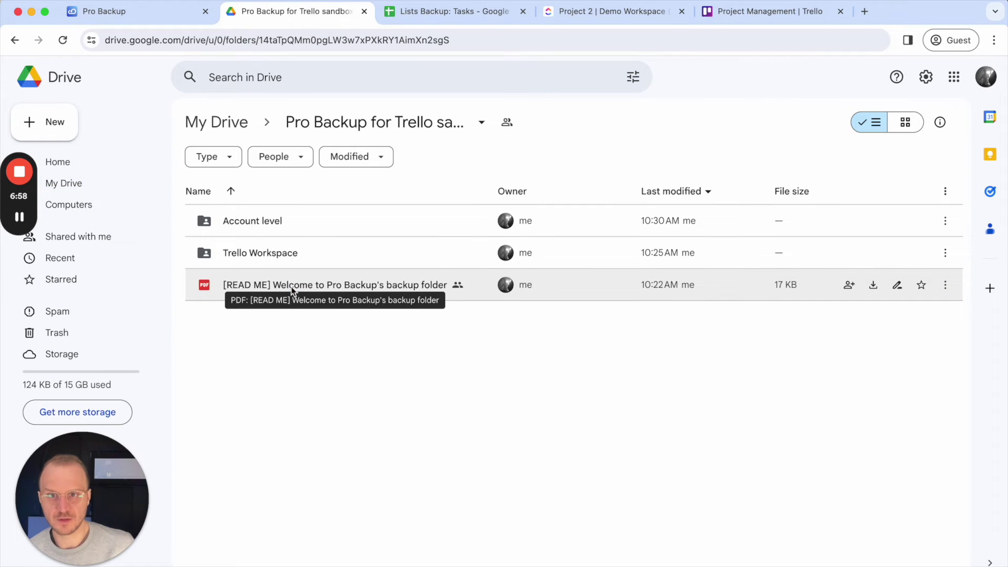
{"action": "double_click", "coordinate": [262, 221]}
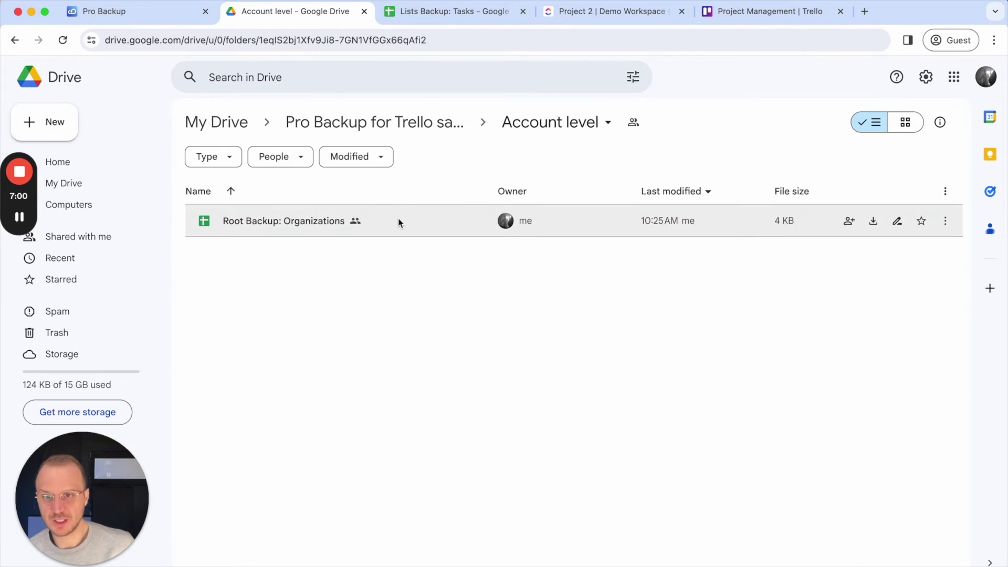
{"action": "left_click", "coordinate": [345, 122]}
{"action": "double_click", "coordinate": [249, 256]}
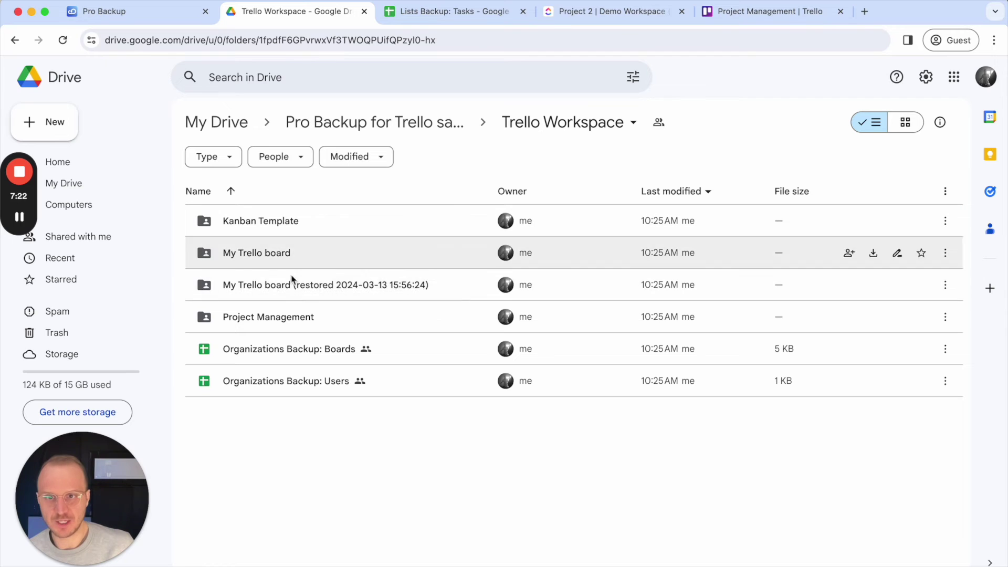
{"action": "double_click", "coordinate": [283, 320]}
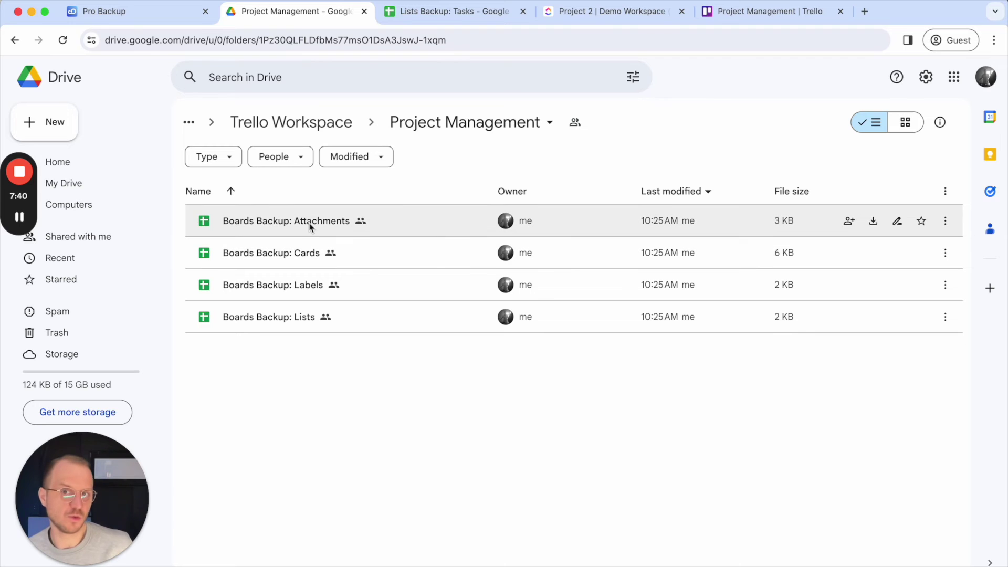
{"action": "double_click", "coordinate": [289, 263]}
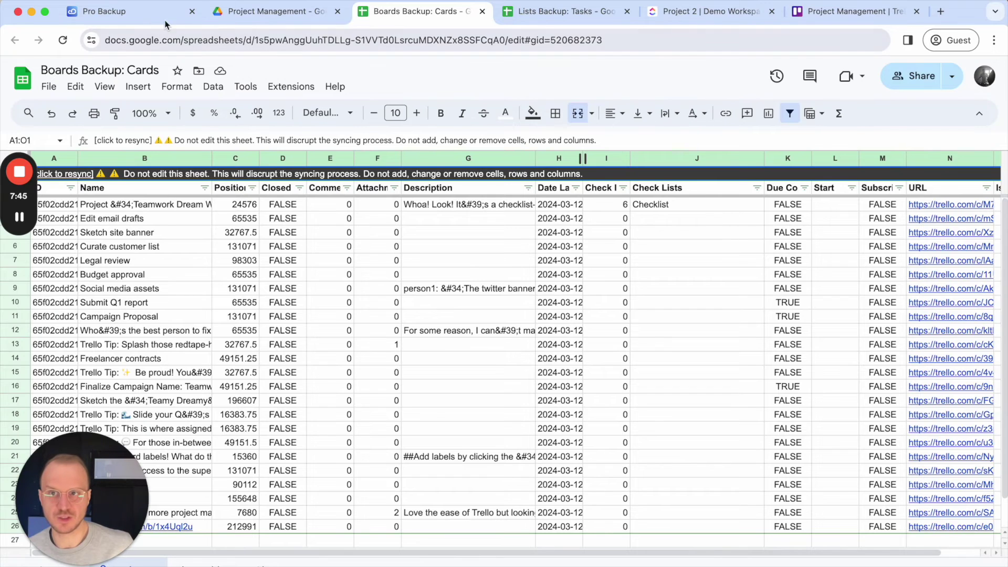
Show the Trello backup's Project Management board cards in Pro Backup
{"action": "left_click", "coordinate": [138, 12]}
{"action": "left_click", "coordinate": [664, 82]}
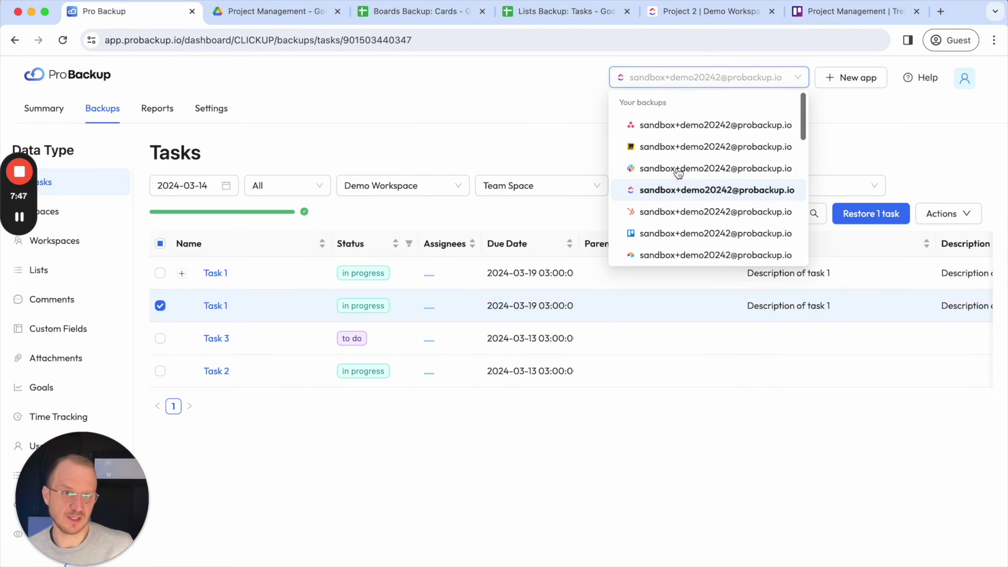
{"action": "scroll", "coordinate": [663, 207], "scroll_direction": "down", "scroll_amount": 3}
{"action": "left_click", "coordinate": [656, 174]}
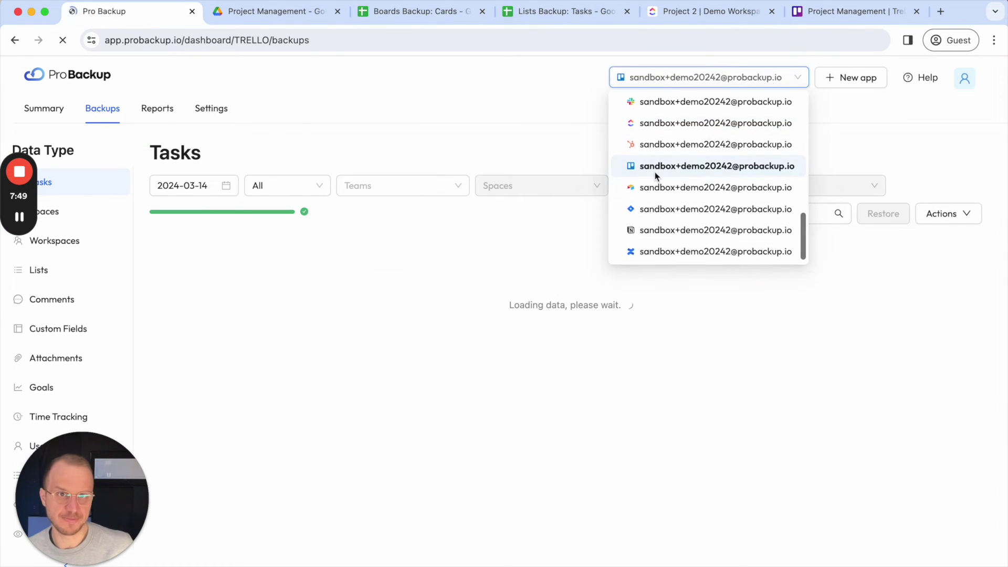
{"action": "left_click", "coordinate": [563, 185]}
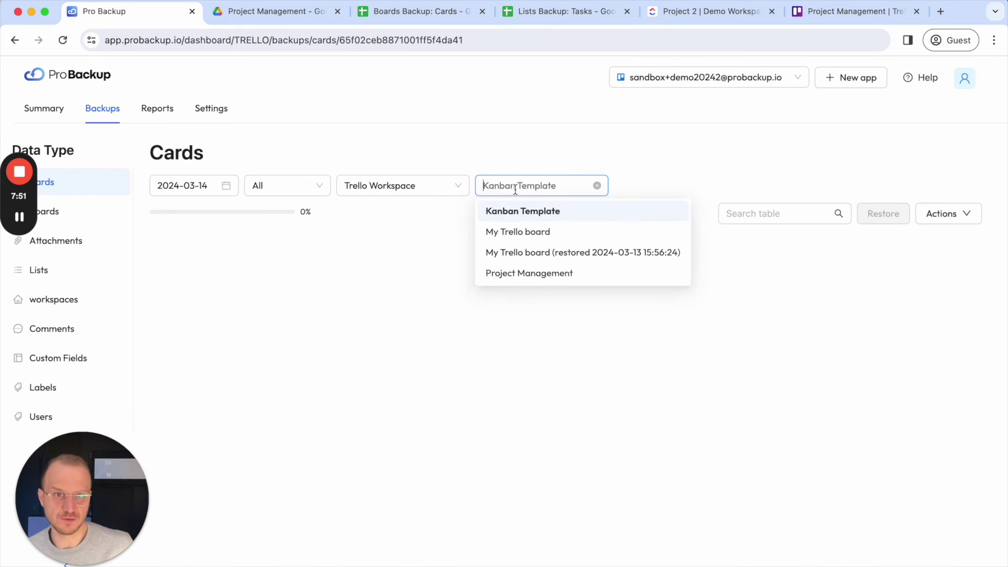
{"action": "left_click", "coordinate": [523, 278]}
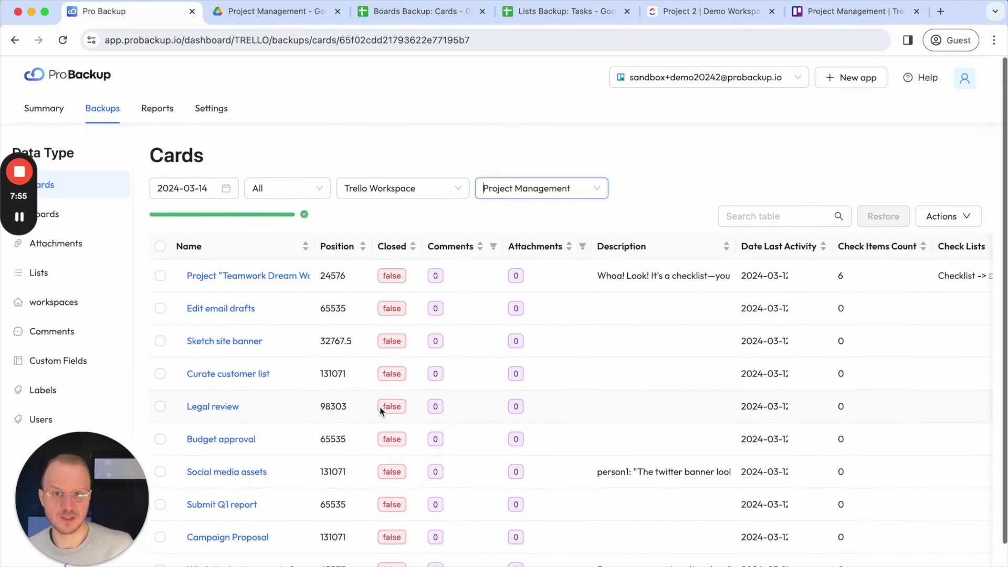
Compare the Sheets tabs, then return to the Project Management Drive folder
{"action": "left_click", "coordinate": [565, 12]}
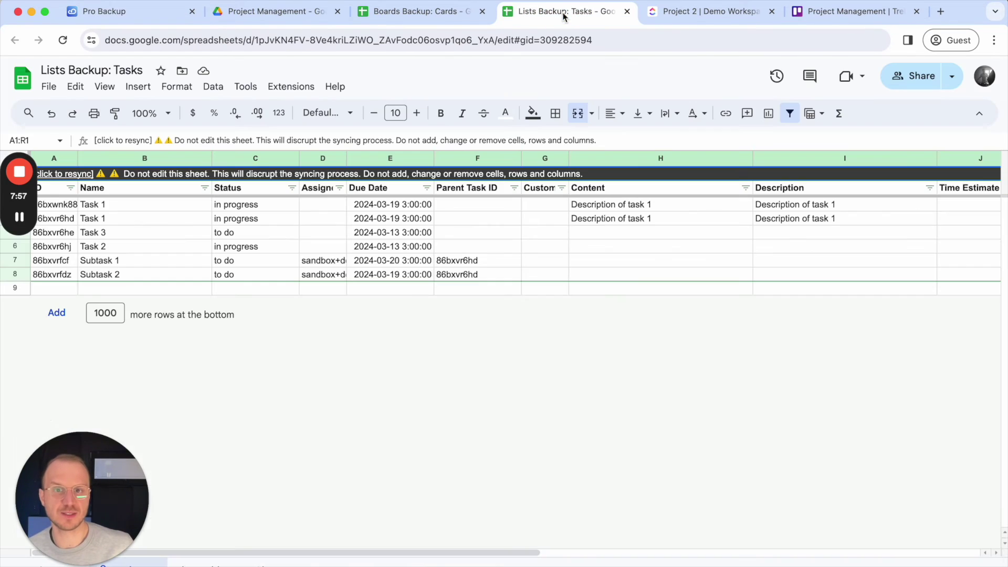
{"action": "left_click", "coordinate": [431, 11]}
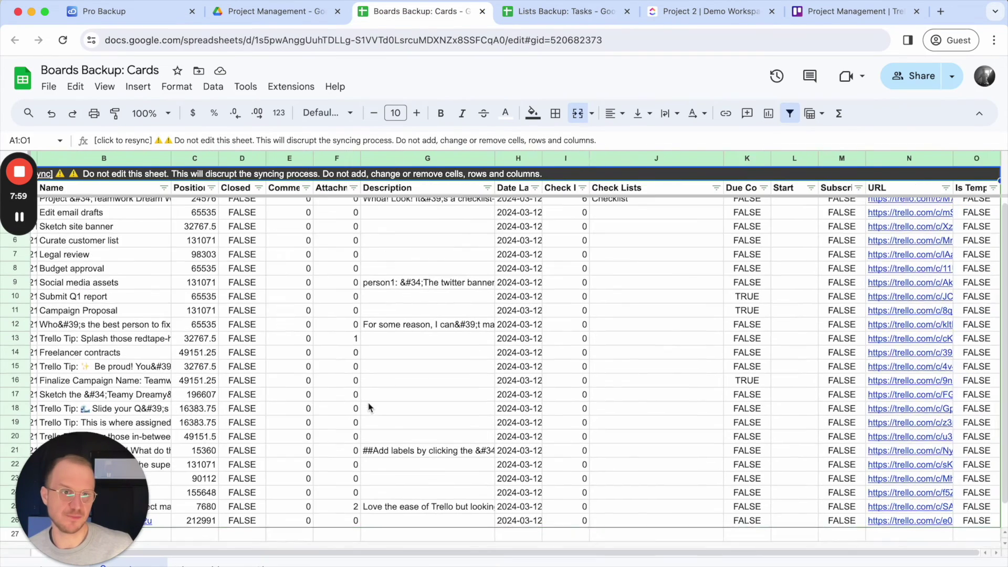
{"action": "left_click", "coordinate": [292, 13]}
{"action": "left_click", "coordinate": [410, 383]}
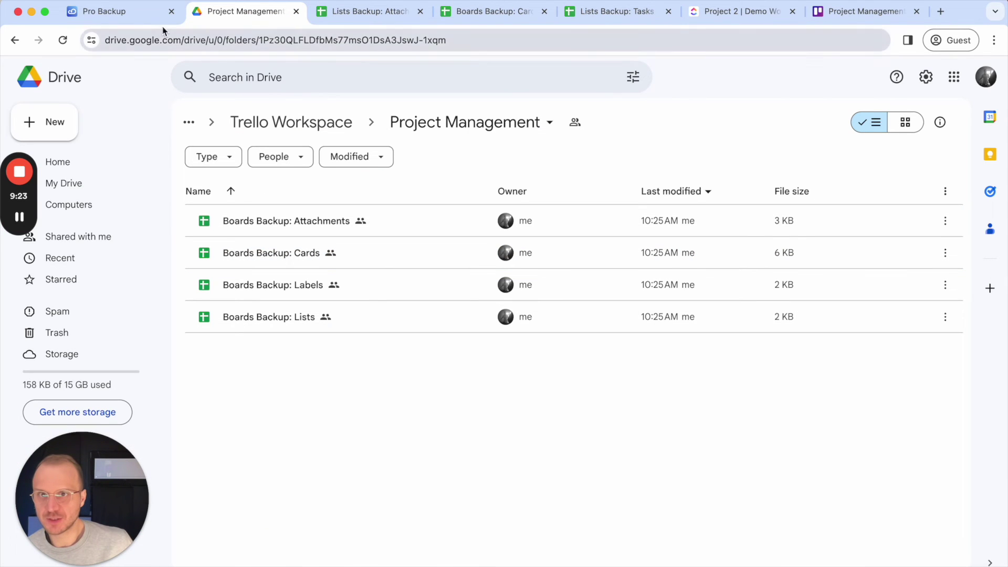
Switch Pro Backup to the ClickUp account and open its Google drive settings
{"action": "left_click", "coordinate": [152, 12]}
{"action": "left_click", "coordinate": [678, 77]}
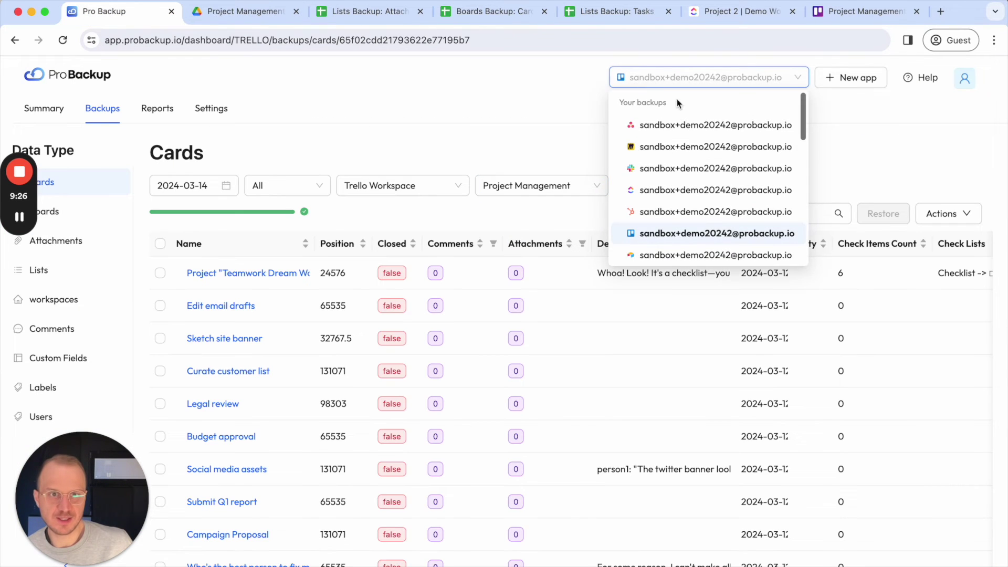
{"action": "left_click", "coordinate": [657, 197]}
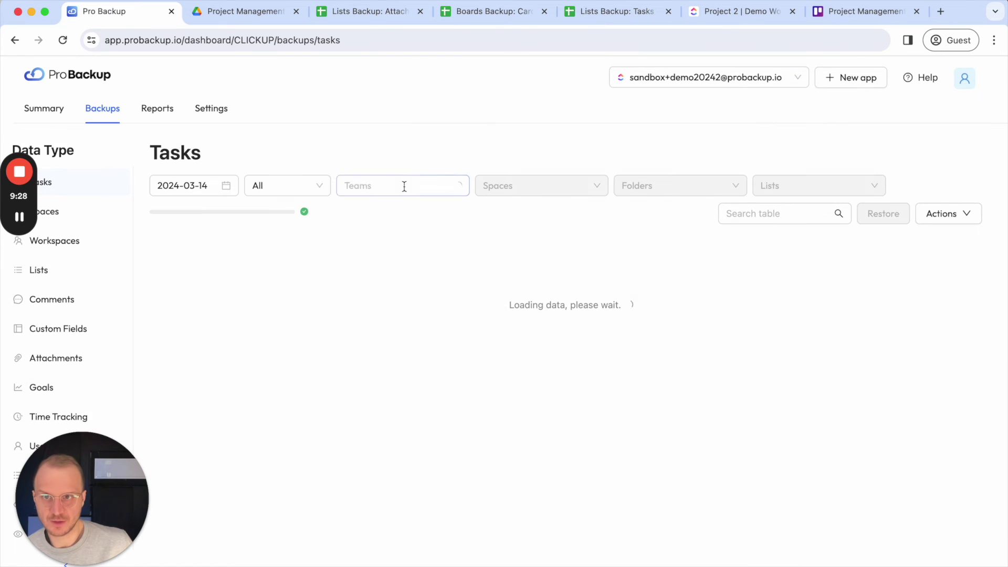
{"action": "left_click", "coordinate": [210, 119]}
{"action": "left_click", "coordinate": [60, 268]}
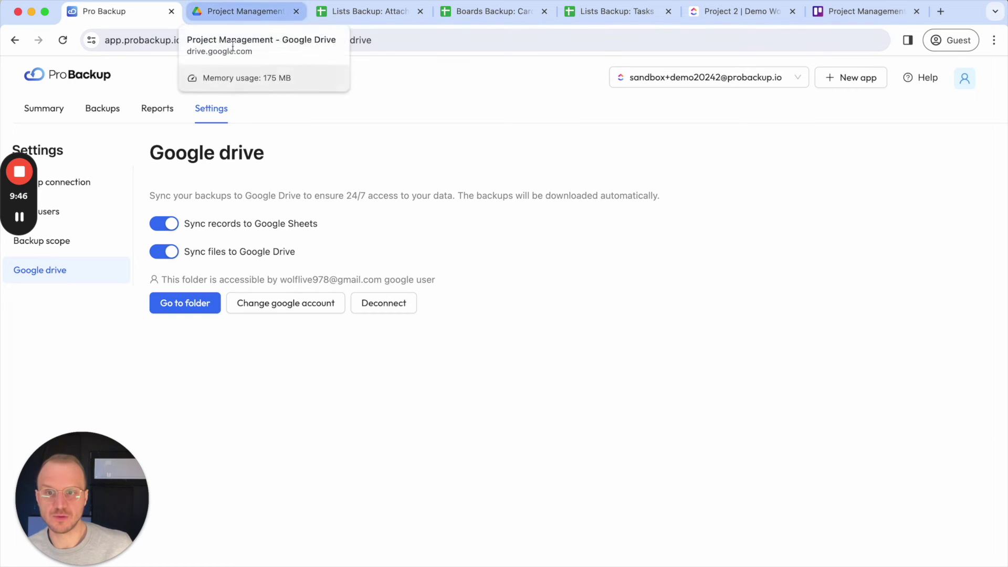
Open Lists Backup: Attachments from Demo Workspace › Team Space › Projects › Project 2
{"action": "left_click", "coordinate": [183, 308]}
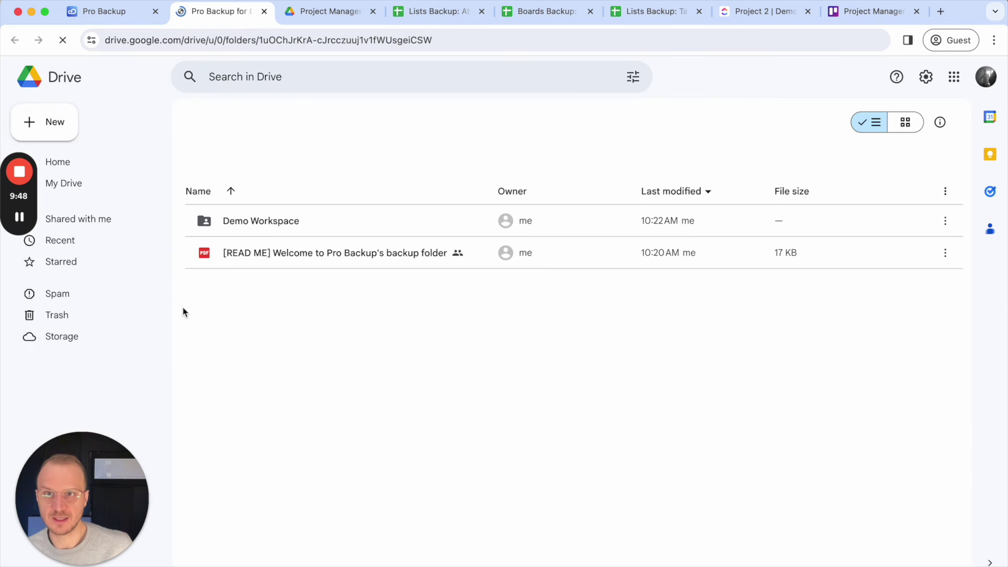
{"action": "double_click", "coordinate": [269, 221]}
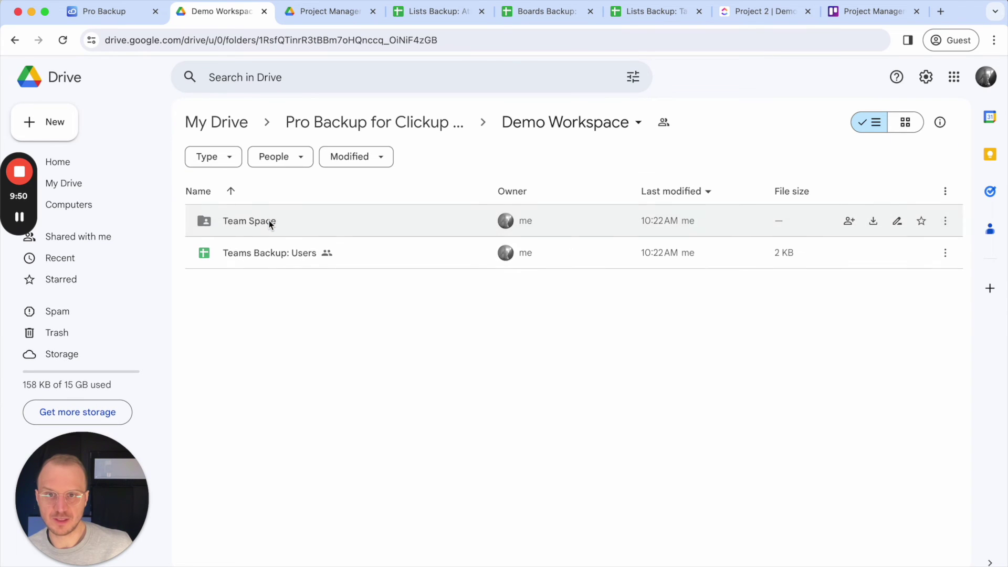
{"action": "double_click", "coordinate": [257, 222]}
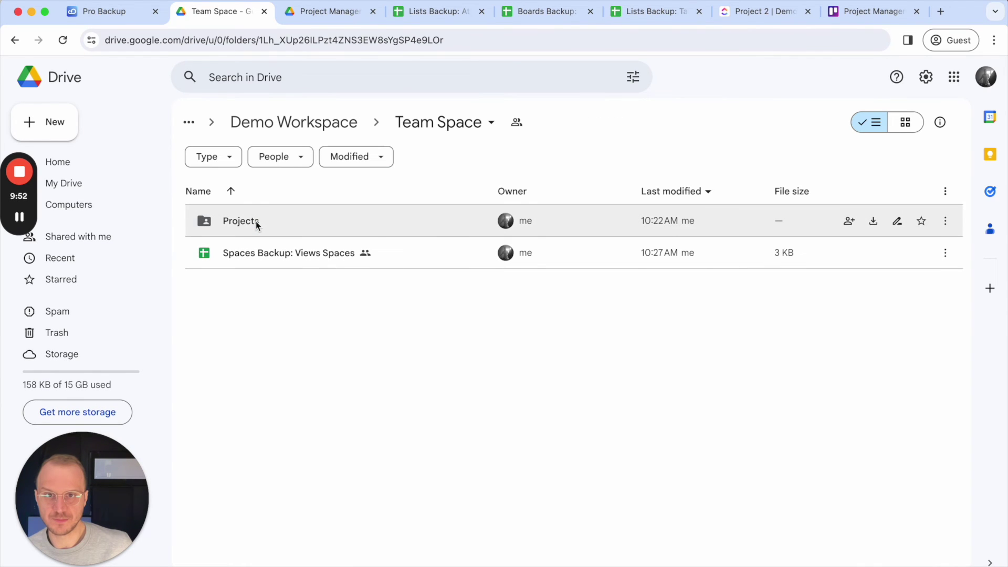
{"action": "double_click", "coordinate": [252, 223]}
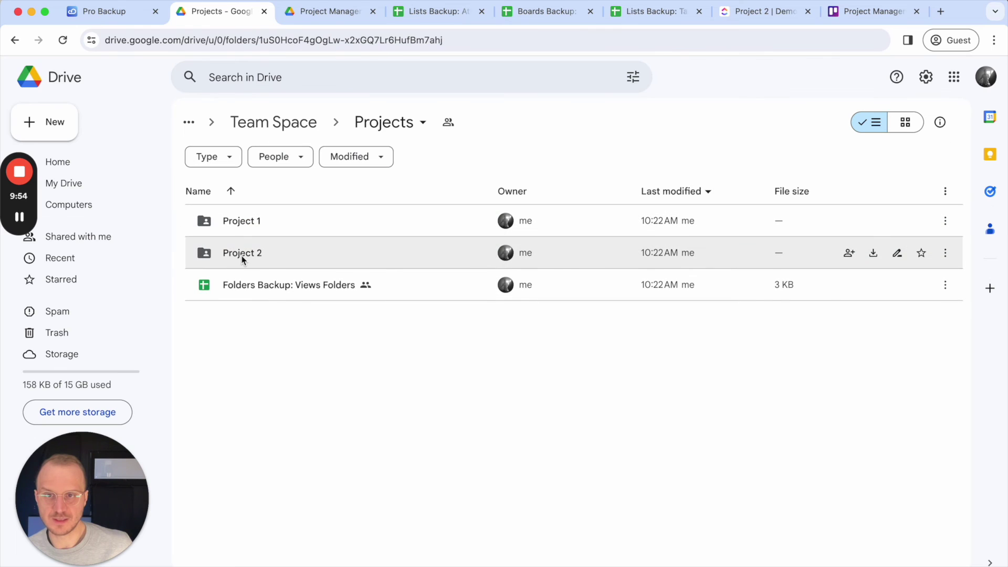
{"action": "double_click", "coordinate": [241, 256]}
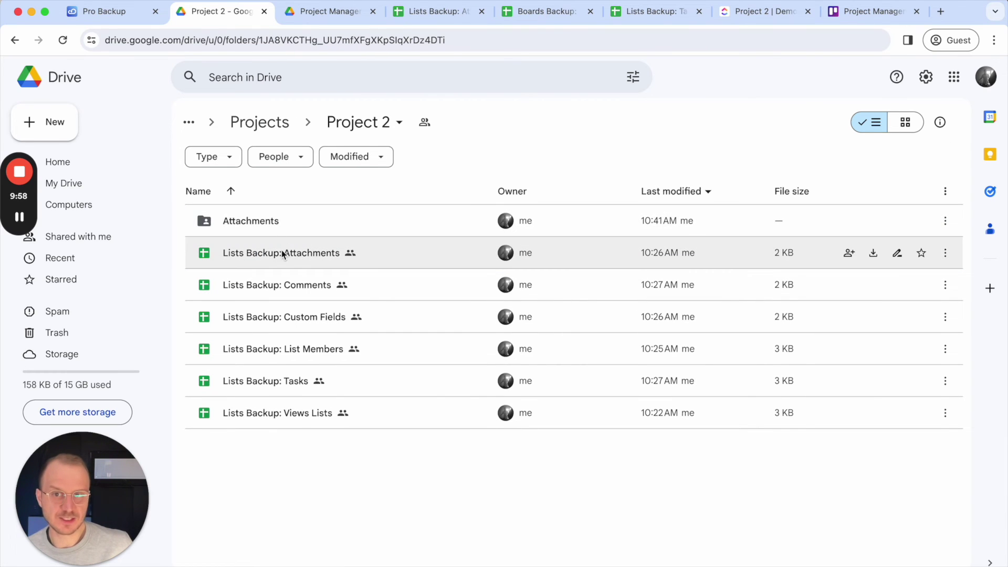
{"action": "double_click", "coordinate": [264, 254]}
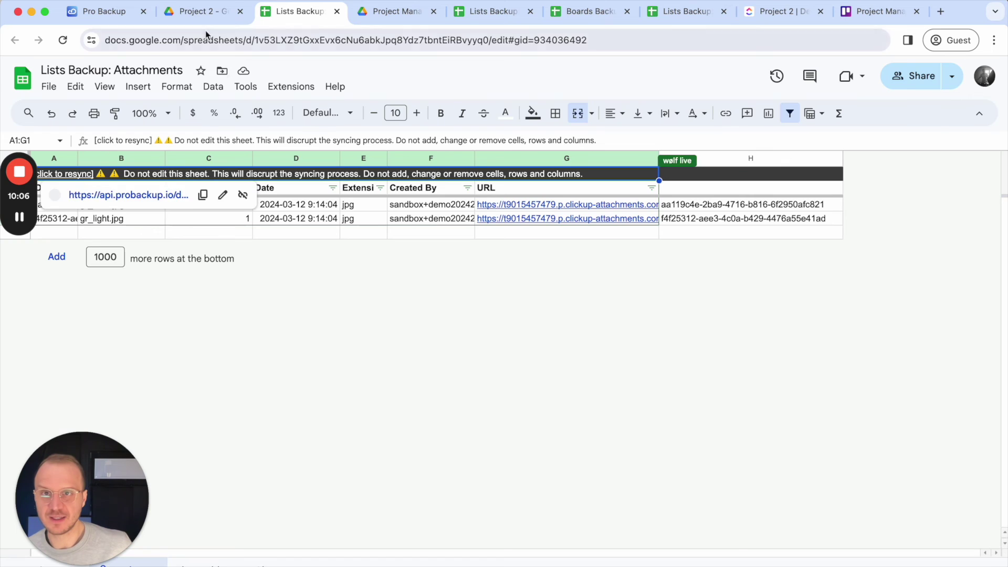
Inspect the two images in Project 2's Attachments folder, recheck the Attachments sheet, and return
{"action": "left_click", "coordinate": [202, 11]}
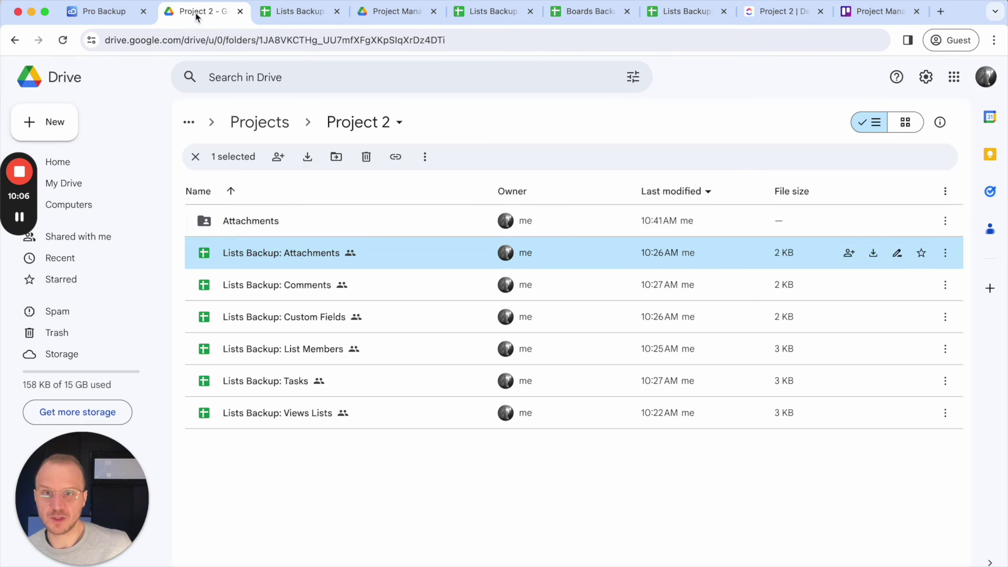
{"action": "double_click", "coordinate": [254, 221]}
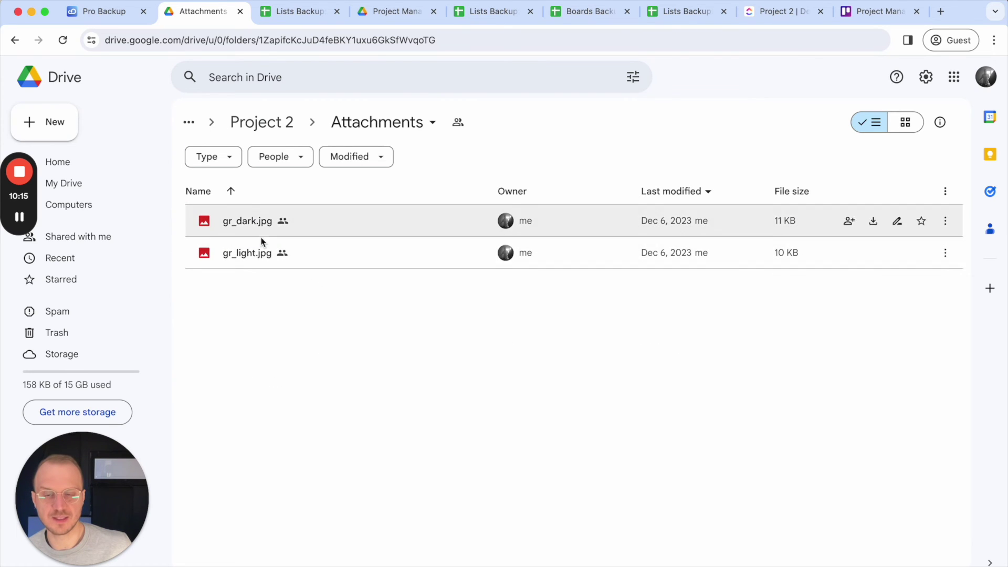
{"action": "left_click", "coordinate": [286, 123]}
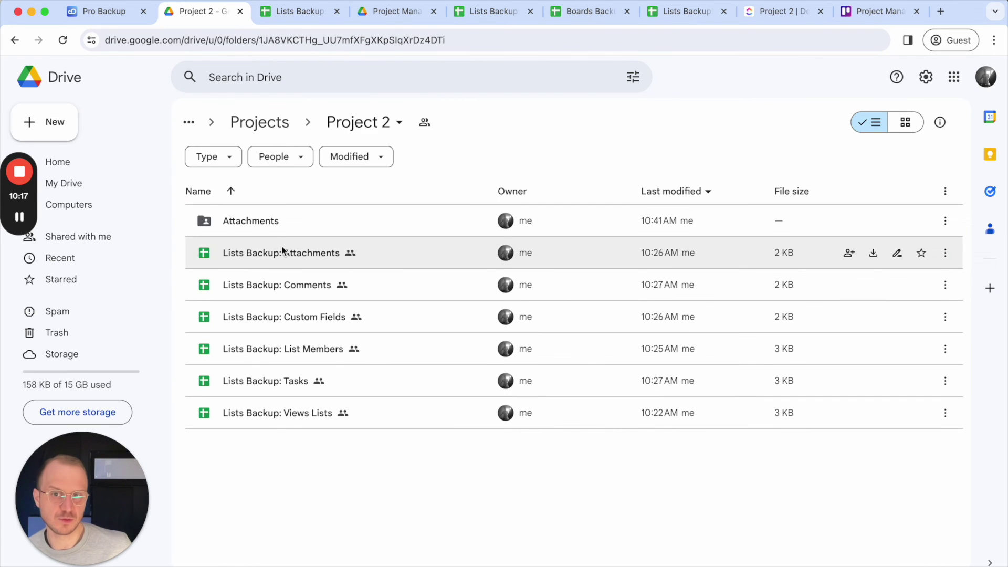
{"action": "double_click", "coordinate": [282, 253]}
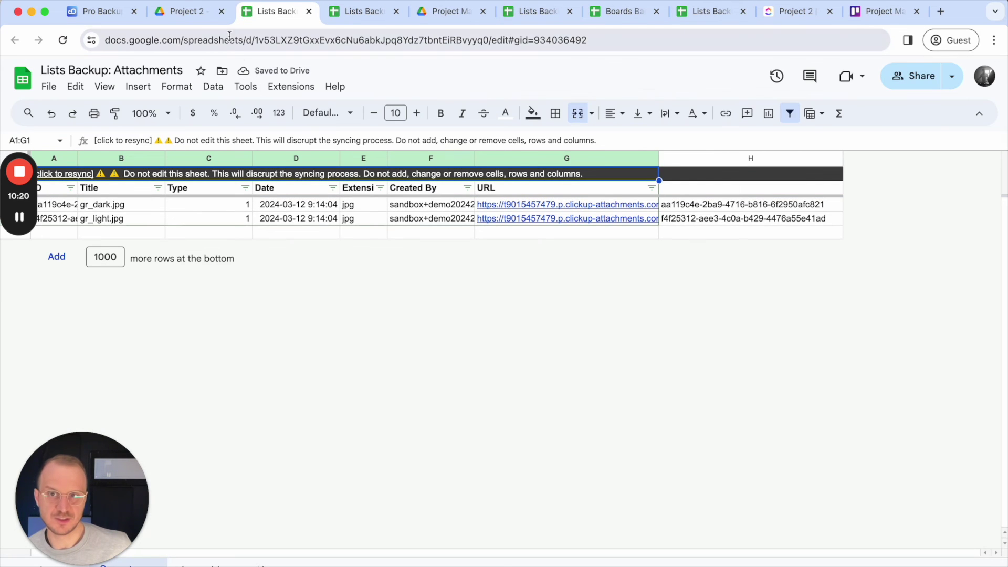
{"action": "left_click", "coordinate": [199, 19]}
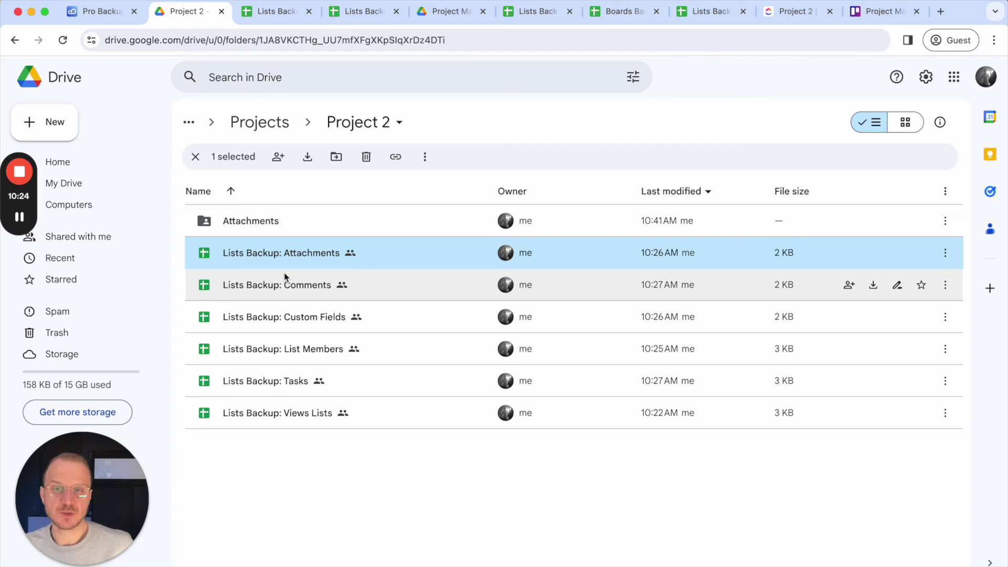
{"action": "left_click", "coordinate": [258, 216]}
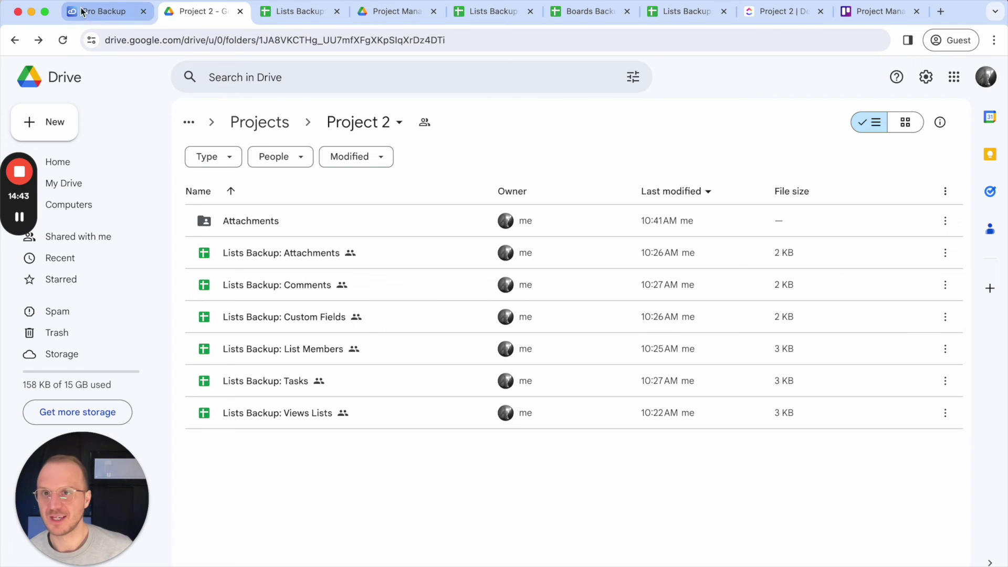
Switch back to the Pro Backup browser tab showing the ClickUp backup's Google Drive settings
{"action": "left_click", "coordinate": [103, 12]}
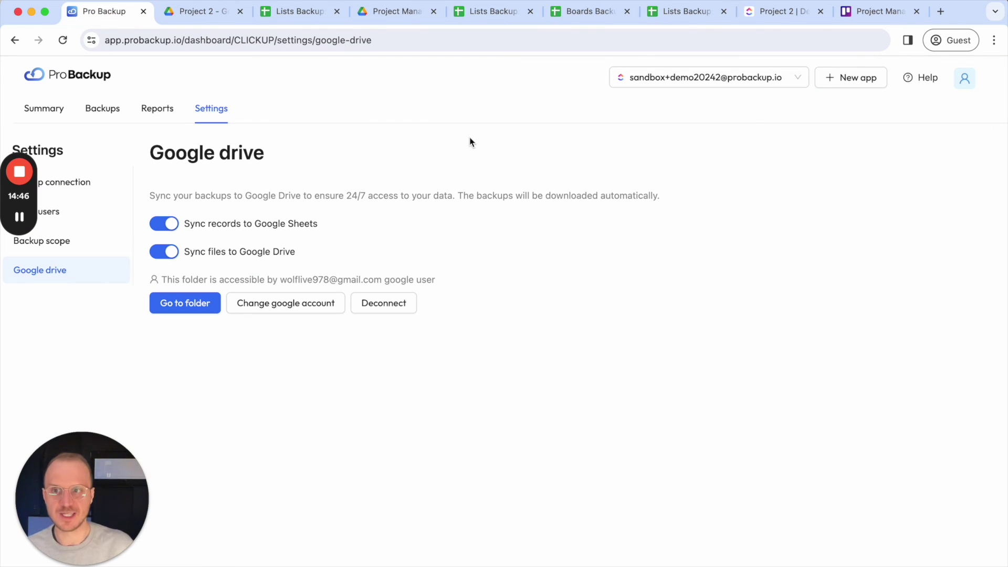